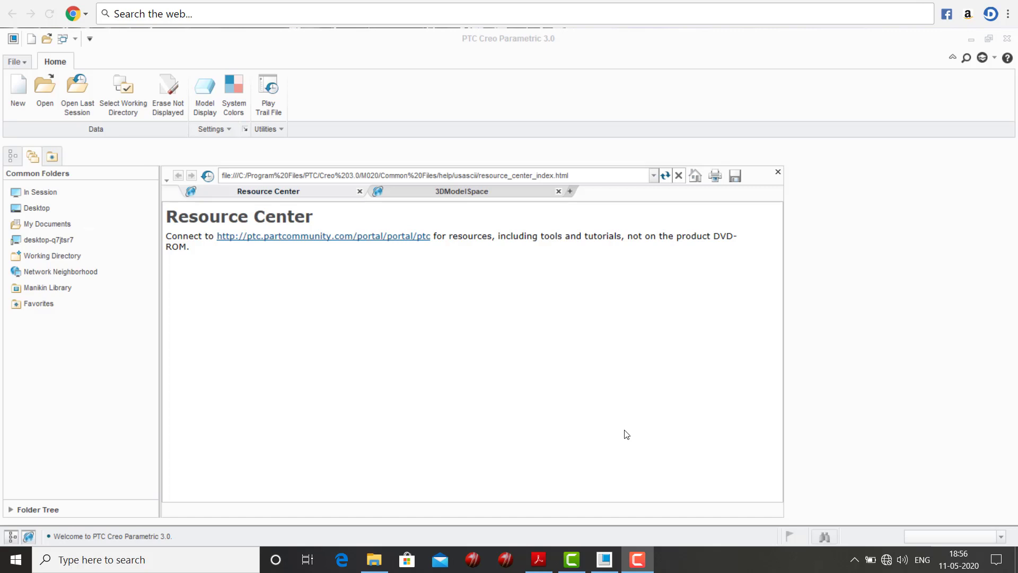
- Create a new Design assembly without the default template, using the mmns_asm_design template
left_click(14, 100)
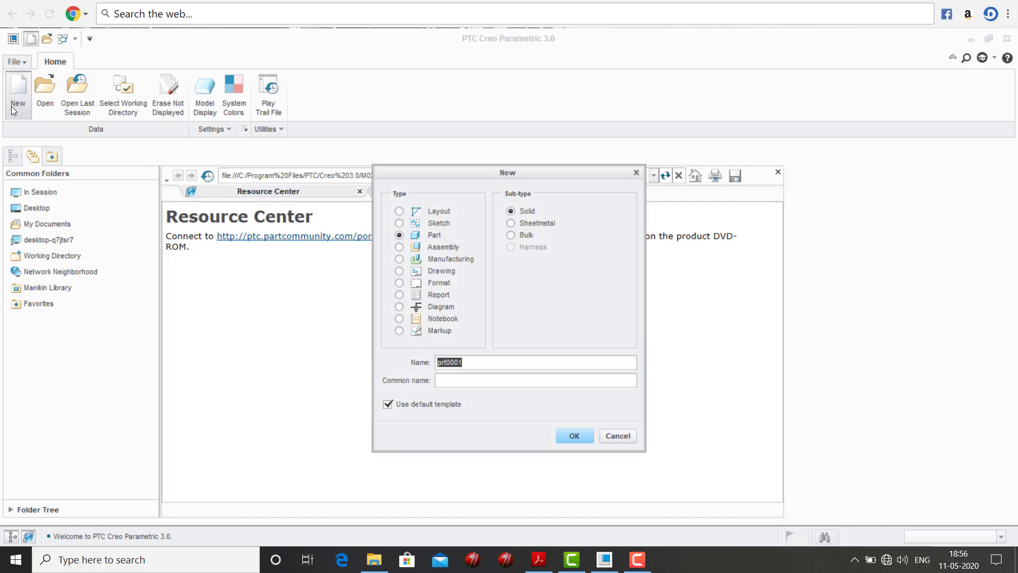
left_click(399, 248)
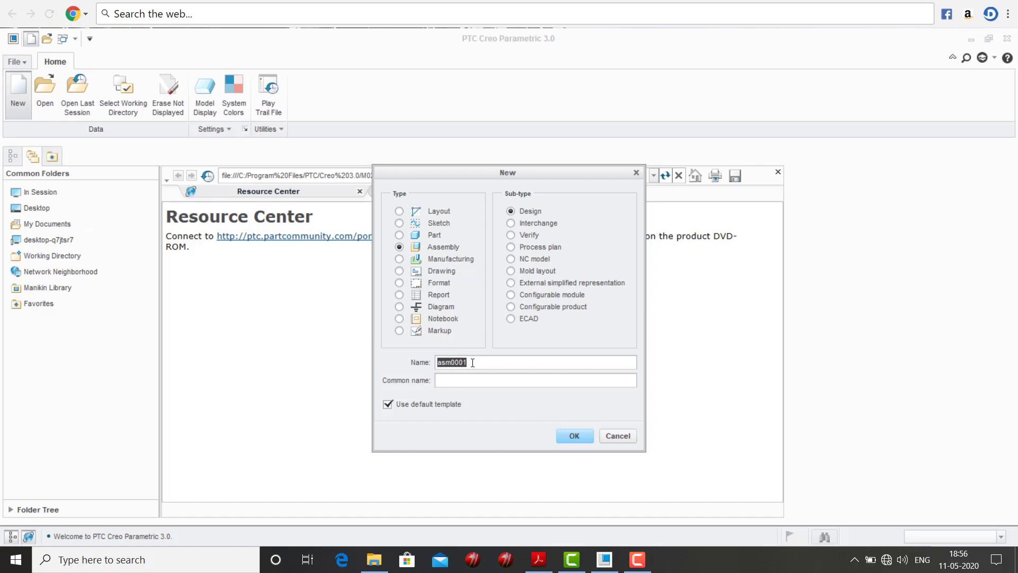
left_click(388, 404)
left_click(574, 436)
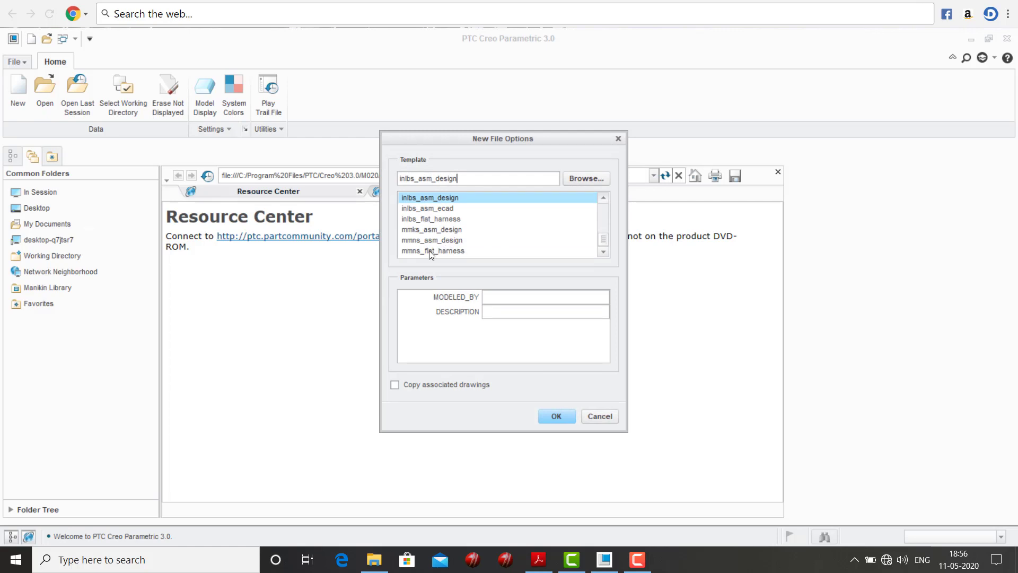
left_click(438, 243)
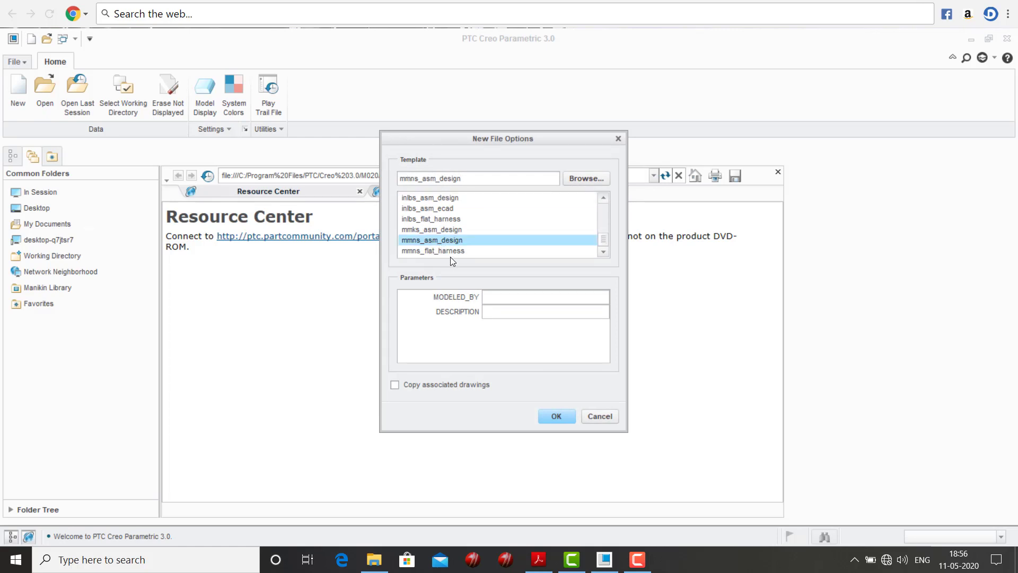
left_click(547, 419)
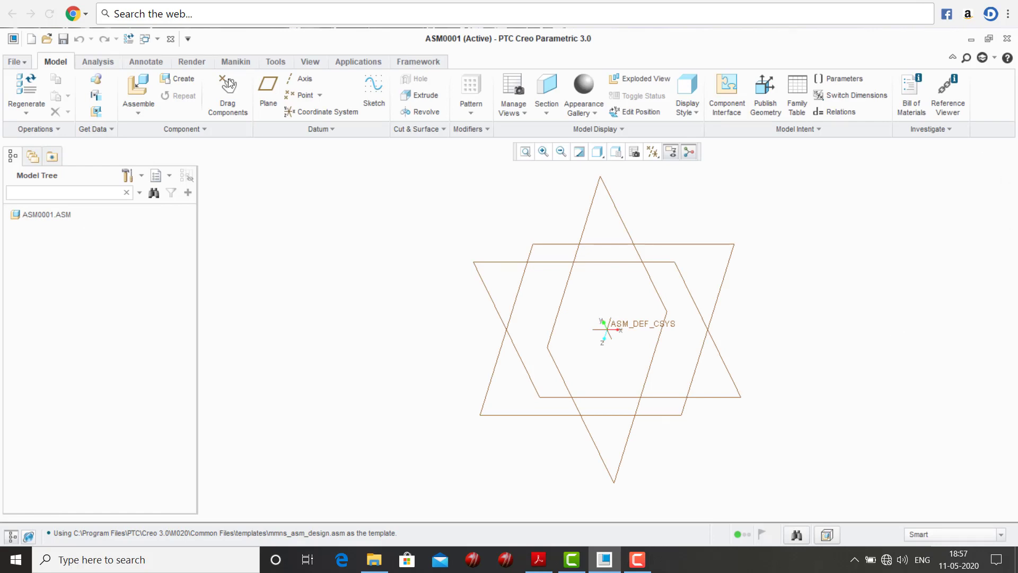
- Bring a.prt from the Desktop folder into the assembly as the first component
left_click(146, 90)
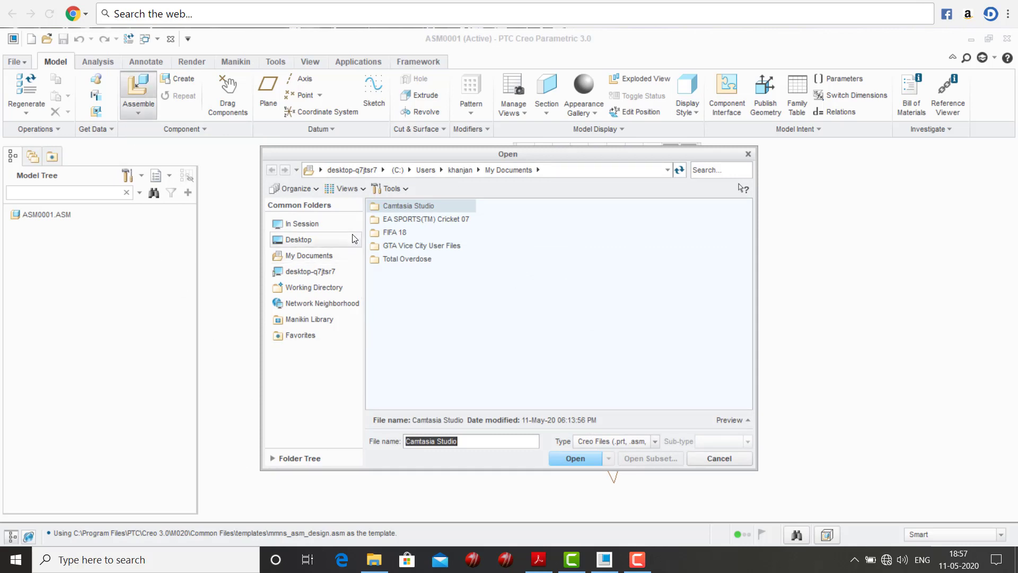
type("a.prt")
left_click(301, 241)
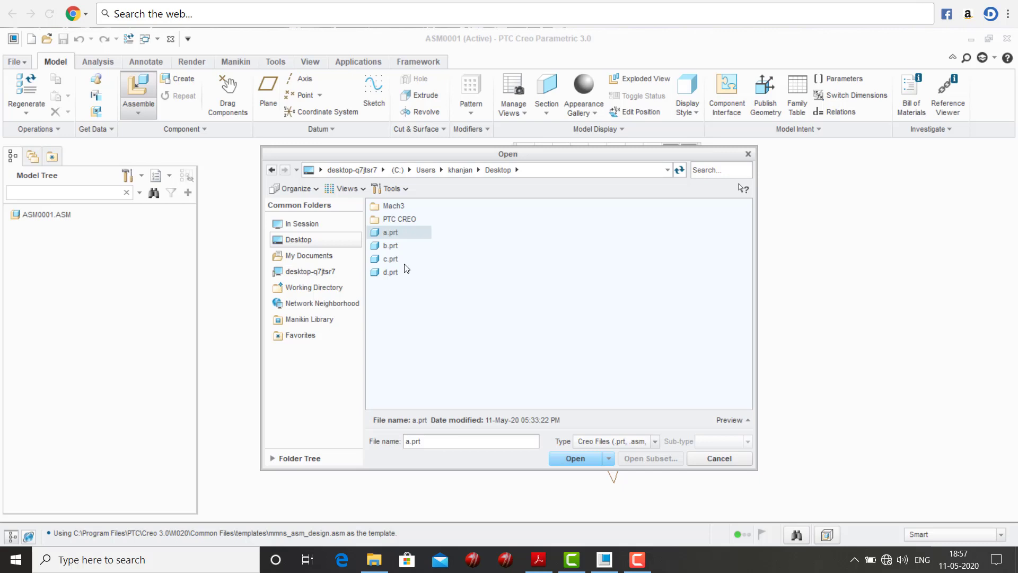
left_click(402, 233)
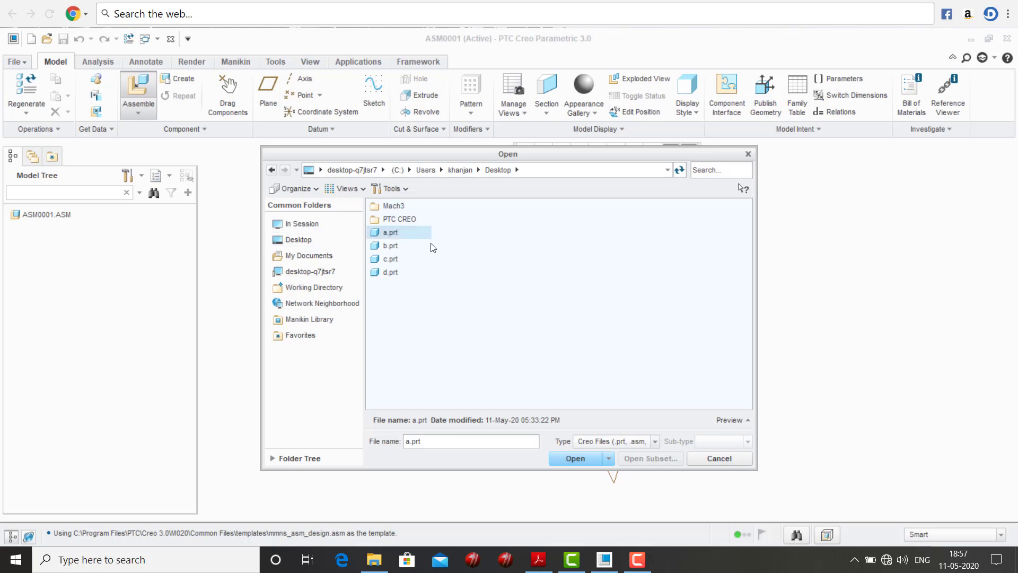
left_click(576, 458)
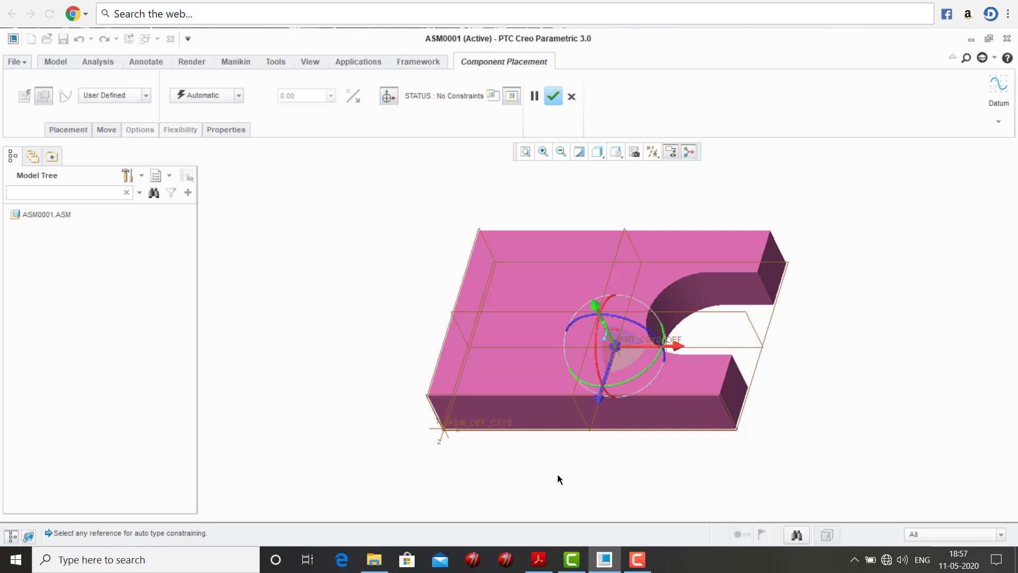
- Place the slotted base plate with the Default constraint and accept its placement
left_click(239, 96)
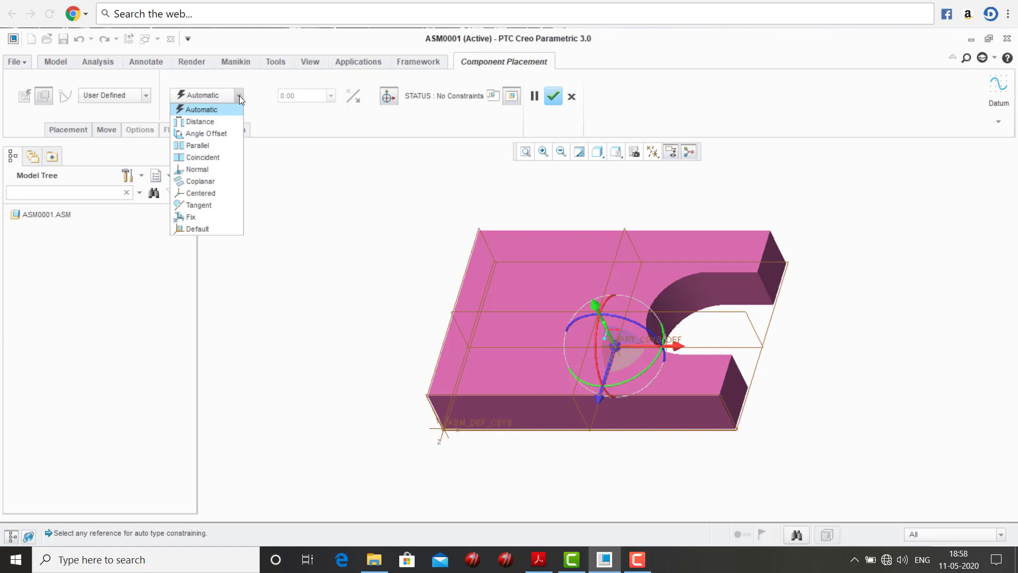
left_click(214, 229)
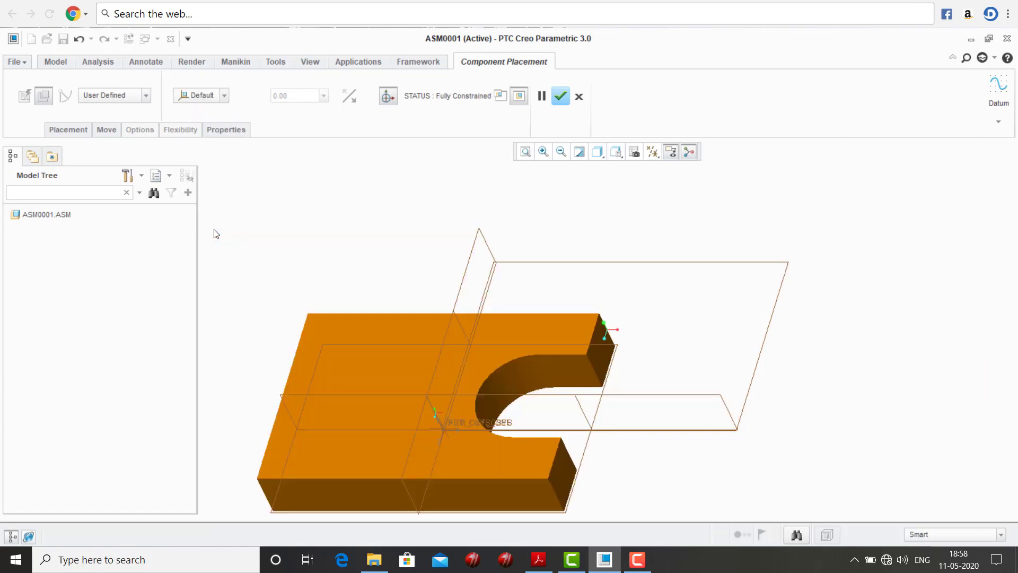
left_click(559, 96)
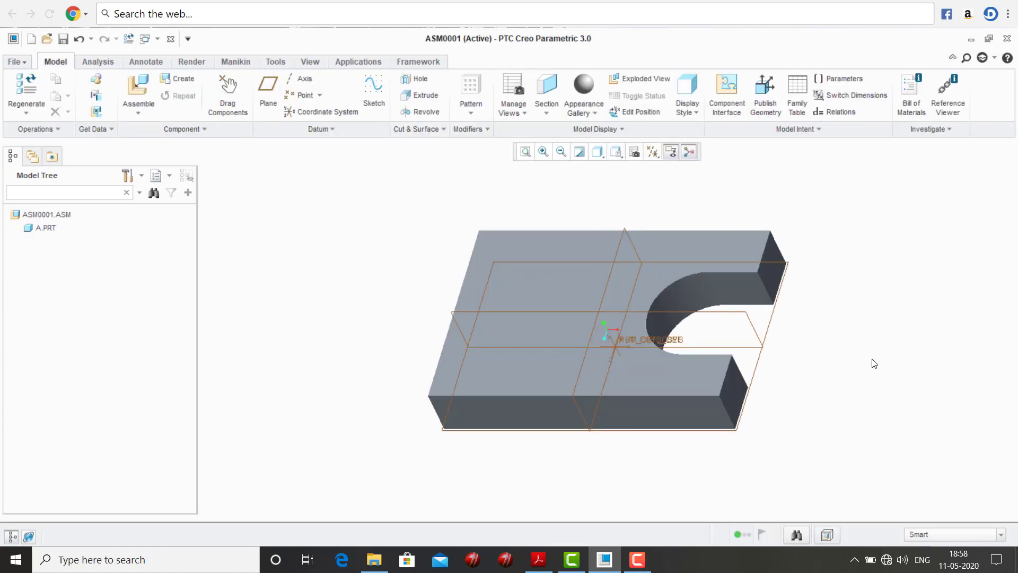
- Show the part files as thumbnails and bring b.prt from the Desktop folder into the assembly
left_click(142, 86)
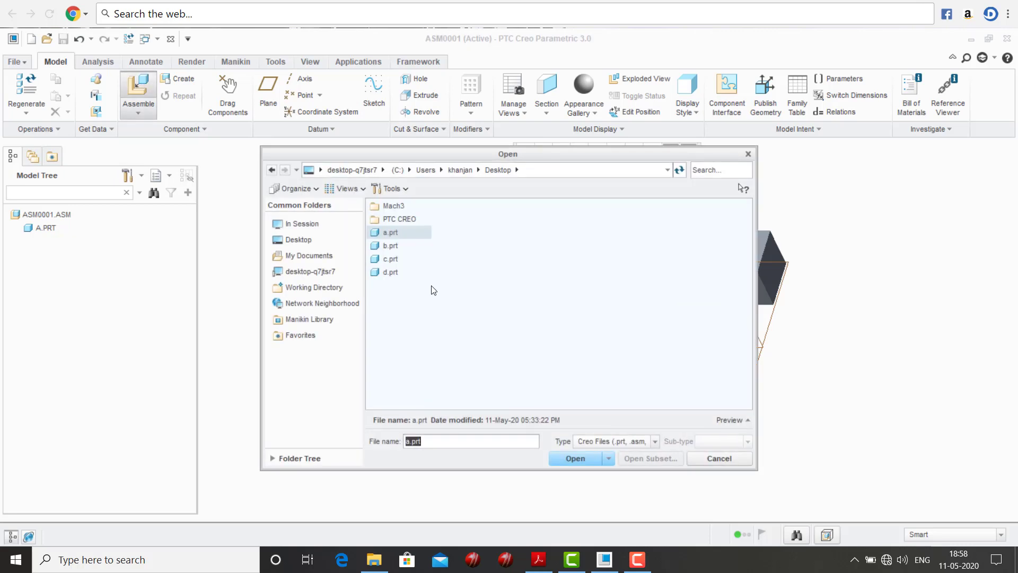
left_click(392, 244)
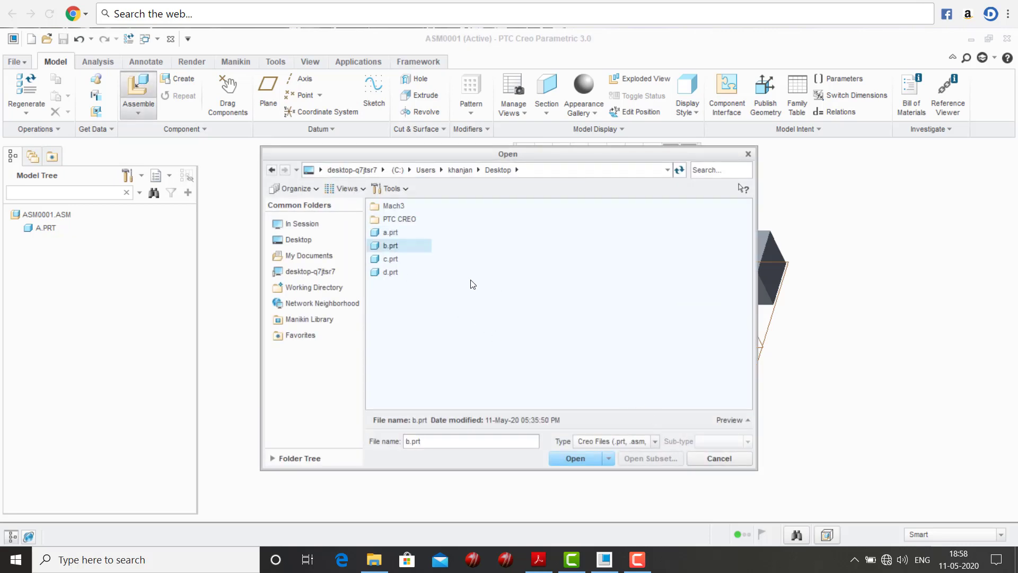
left_click(362, 190)
left_click(355, 218)
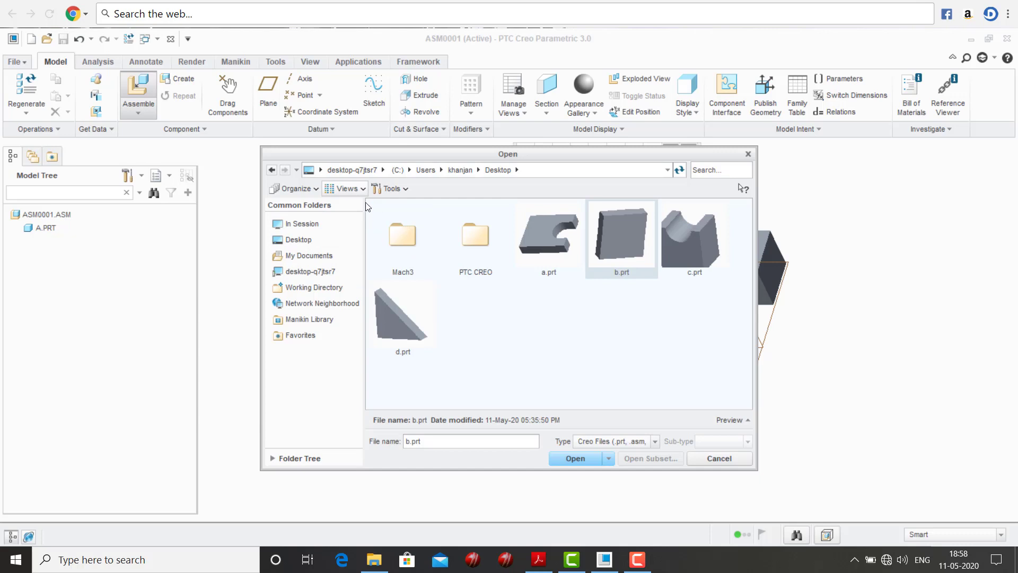
left_click(363, 188)
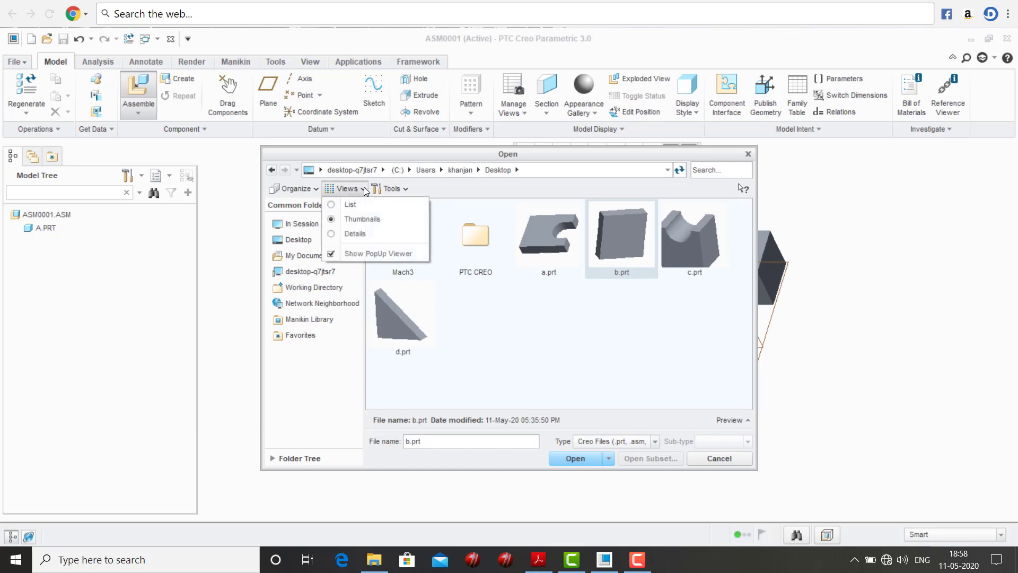
left_click(544, 339)
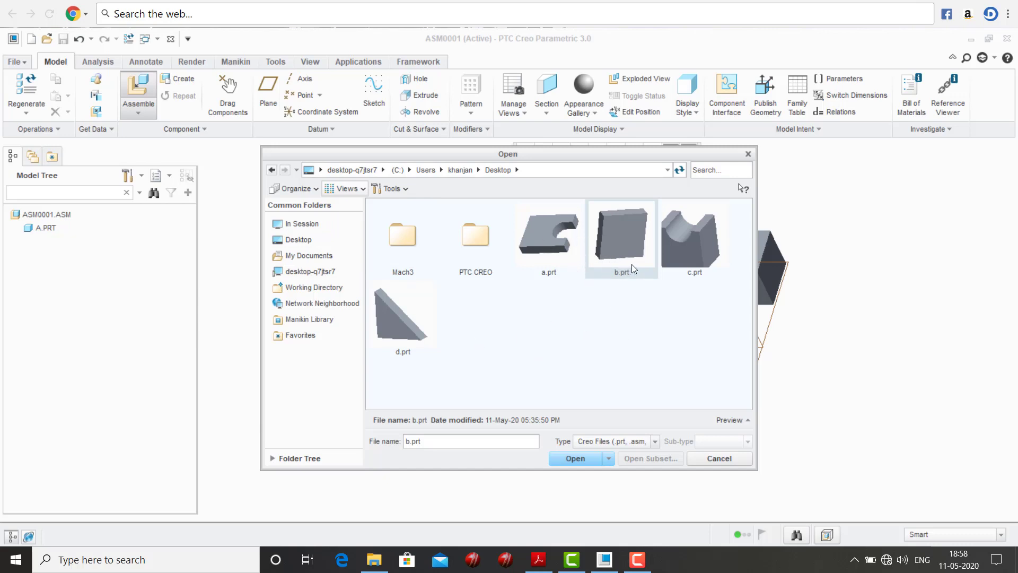
left_click(576, 459)
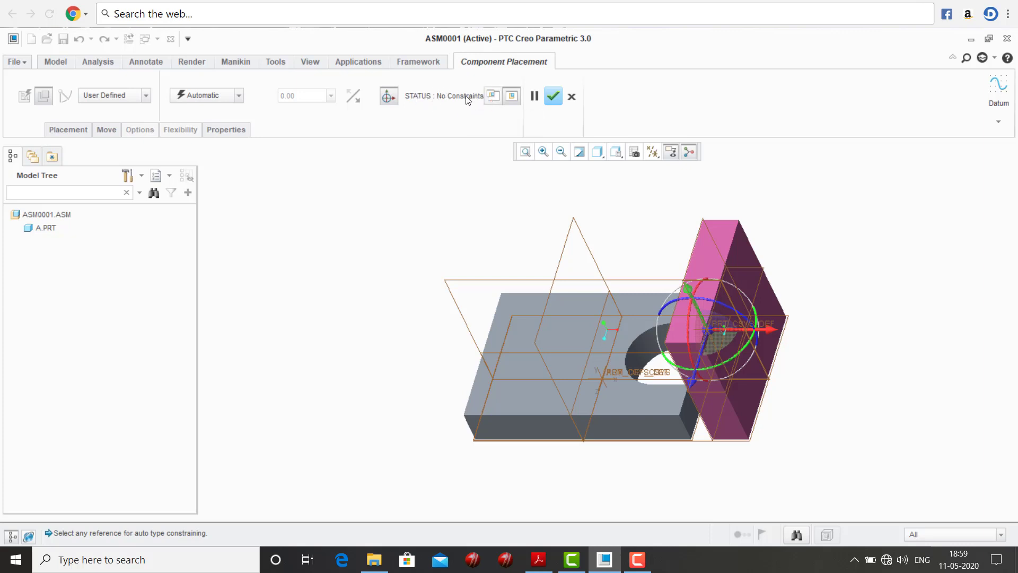
- Add a Coincident constraint between the top face of the base plate and the narrow bottom face of b.prt
left_click(239, 95)
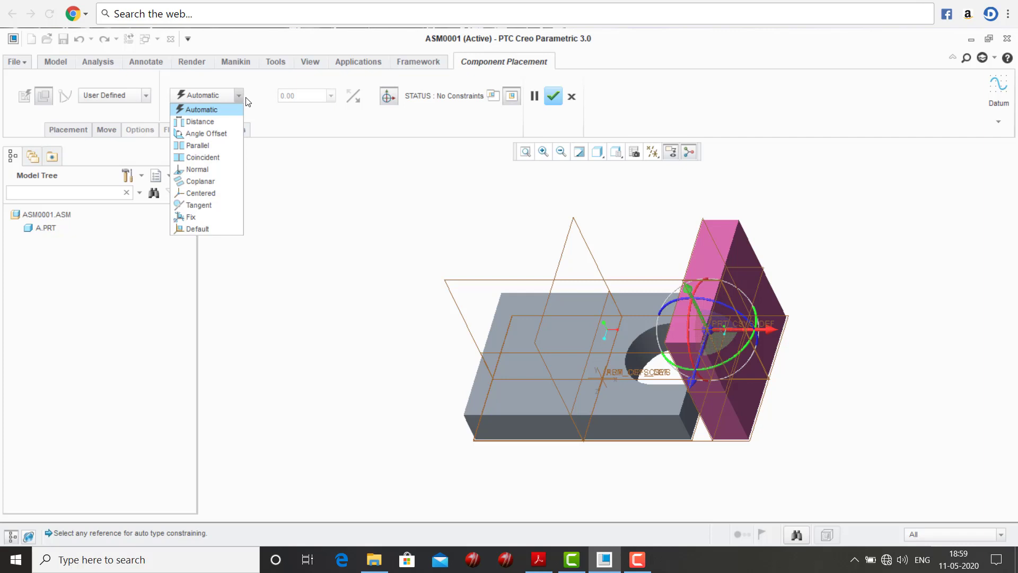
left_click(221, 157)
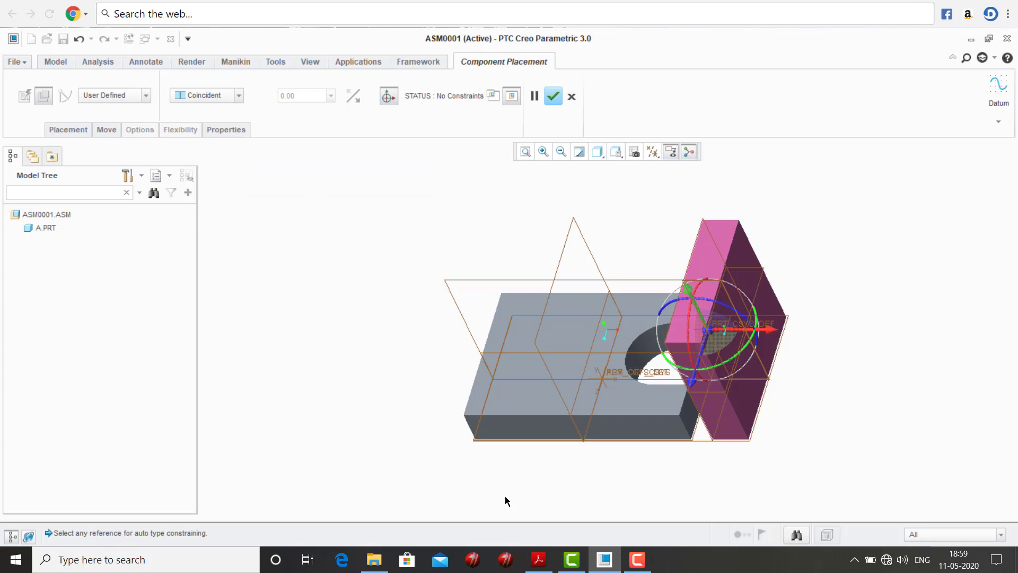
middle_click_drag(635, 479, 681, 467)
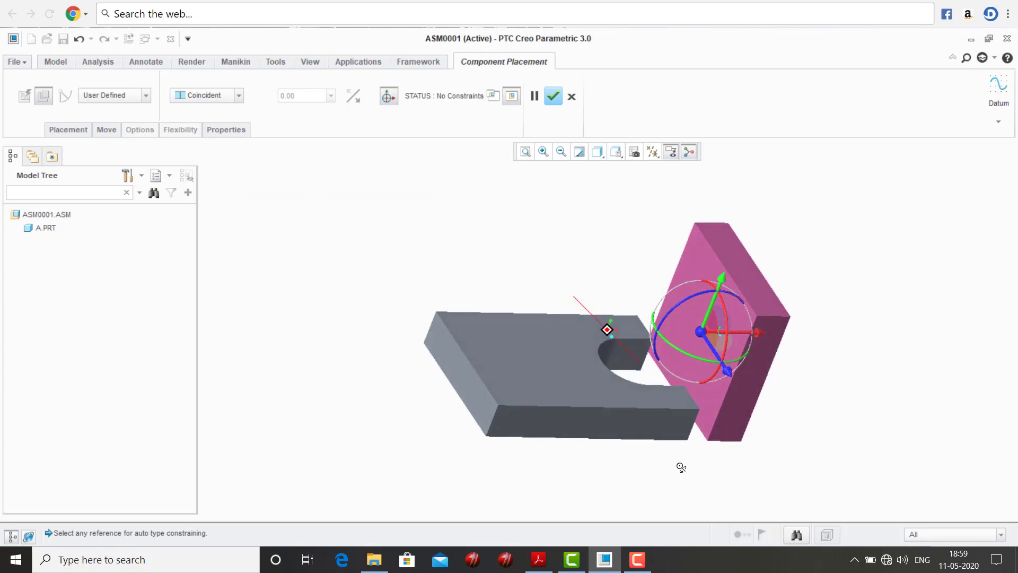
left_click(499, 323)
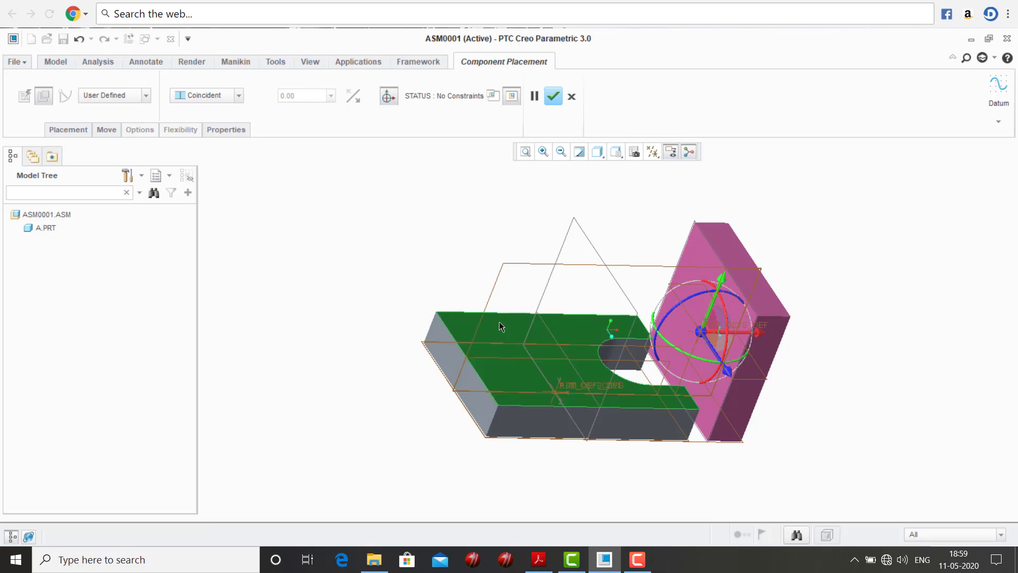
middle_click_drag(742, 459, 722, 428)
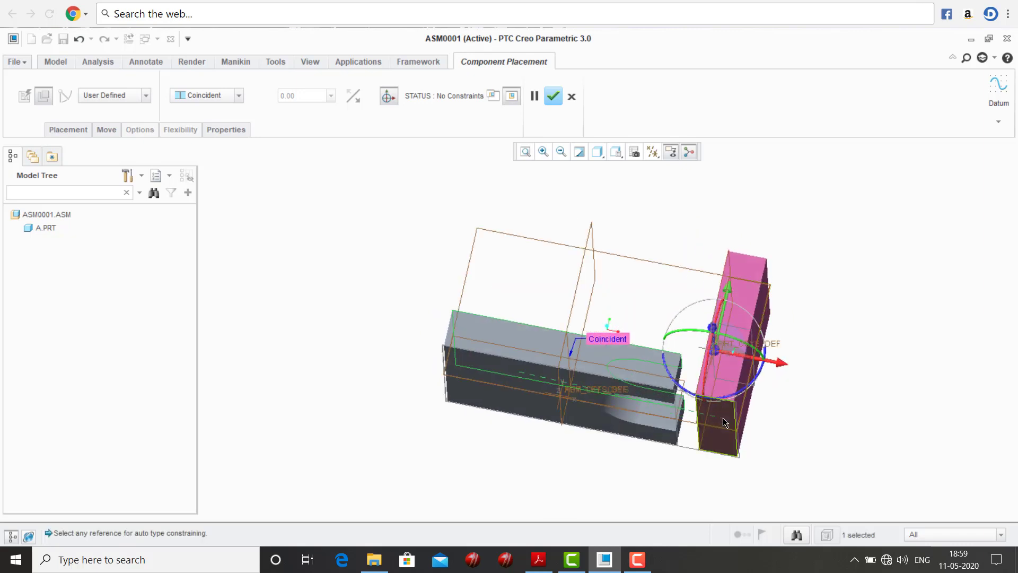
left_click(721, 415)
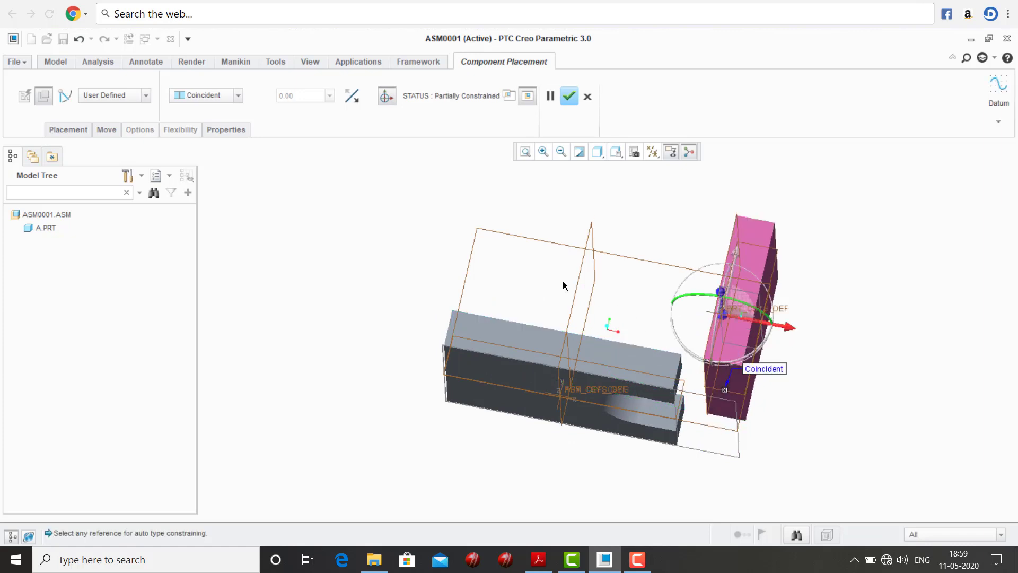
- Align b.prt's large outer face with the base plate's unslotted end face at distance 0, and change that constraint to Coincident
middle_click_drag(519, 275, 549, 320)
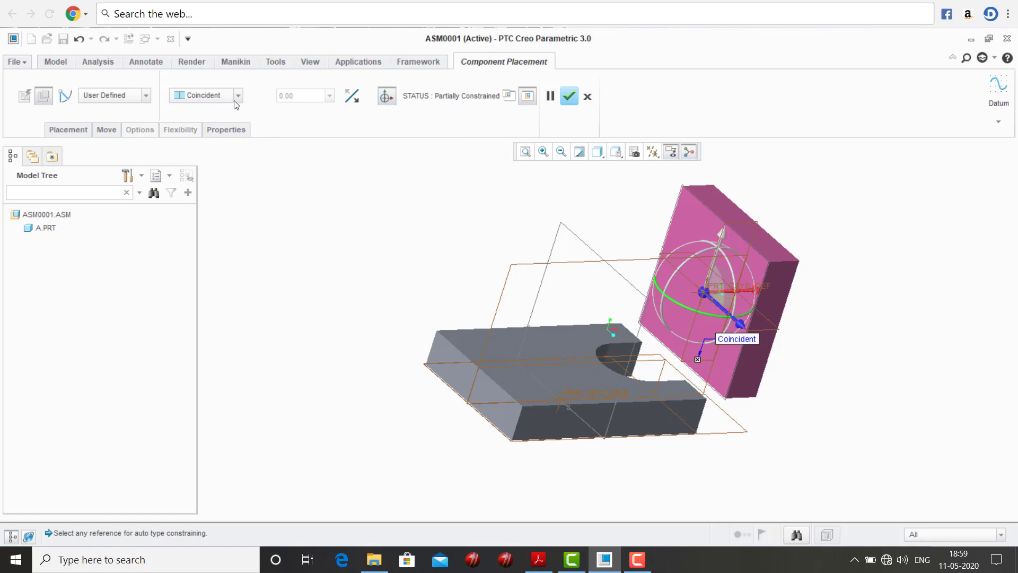
left_click(702, 229)
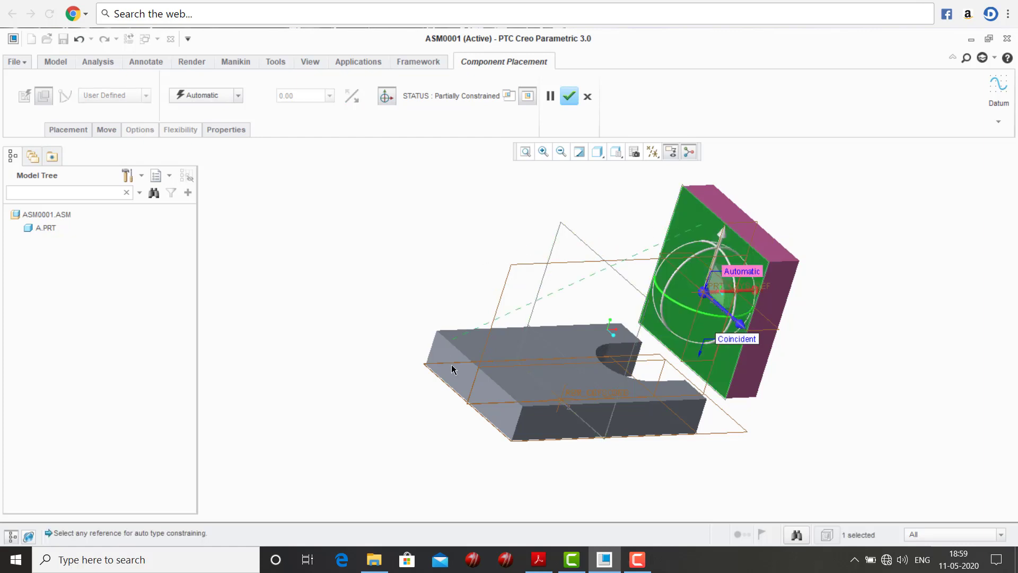
left_click(442, 351)
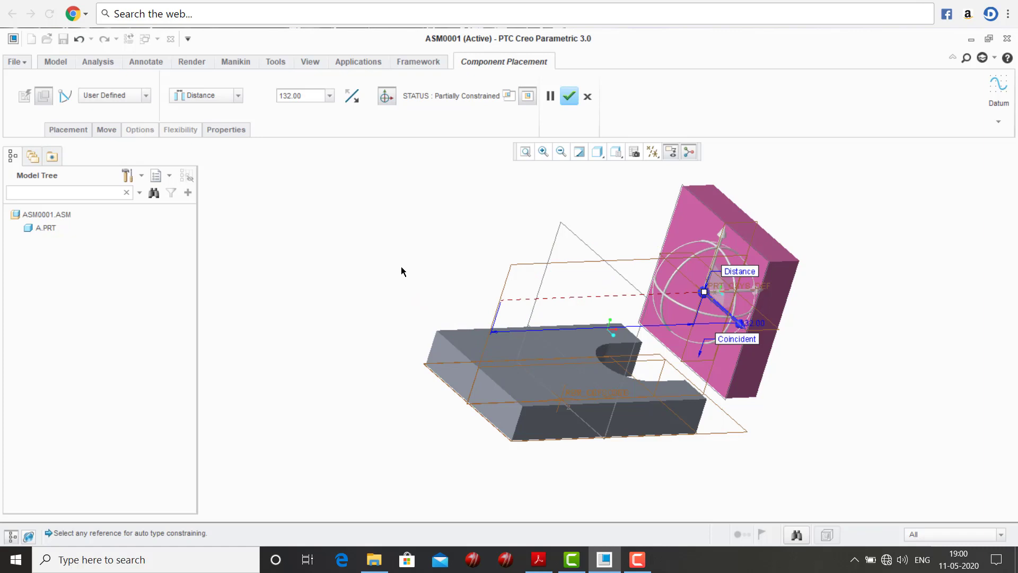
double_click(306, 94)
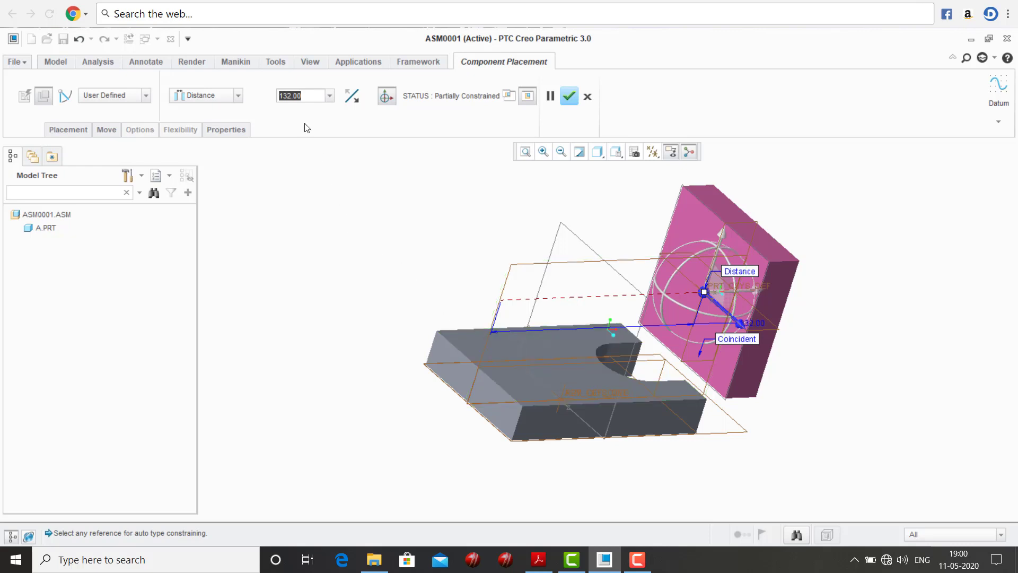
type("0")
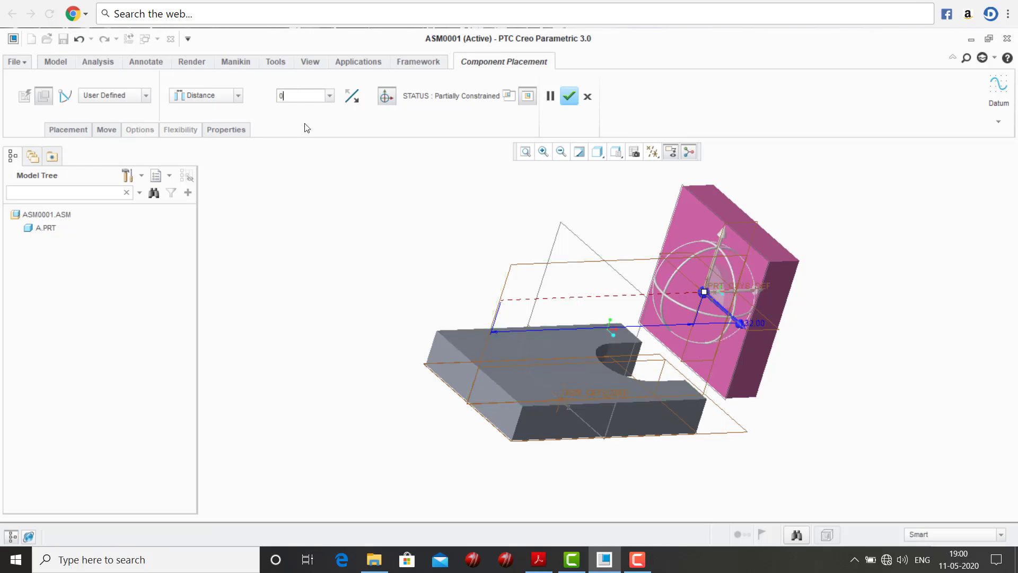
key("Return")
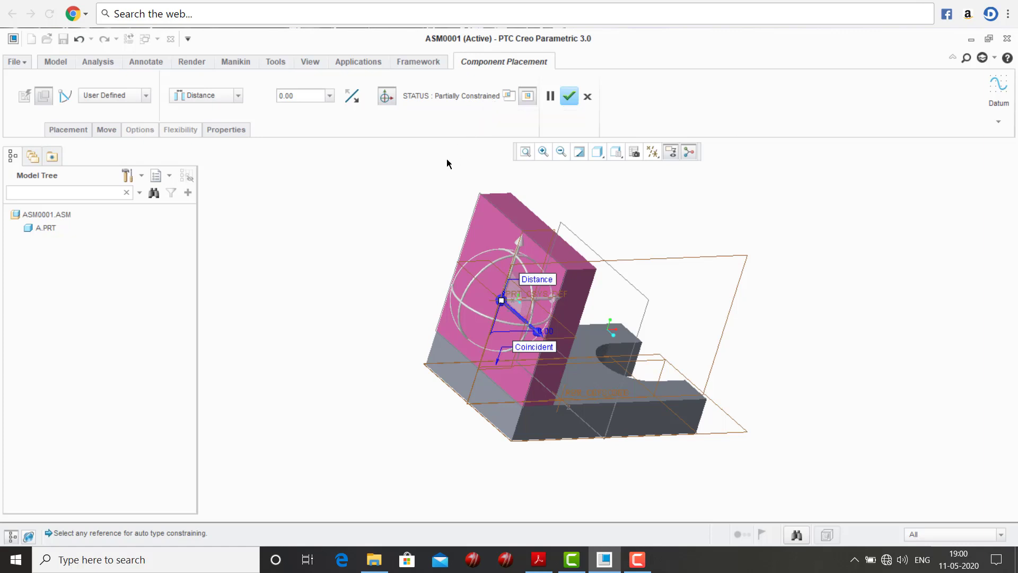
left_click(237, 95)
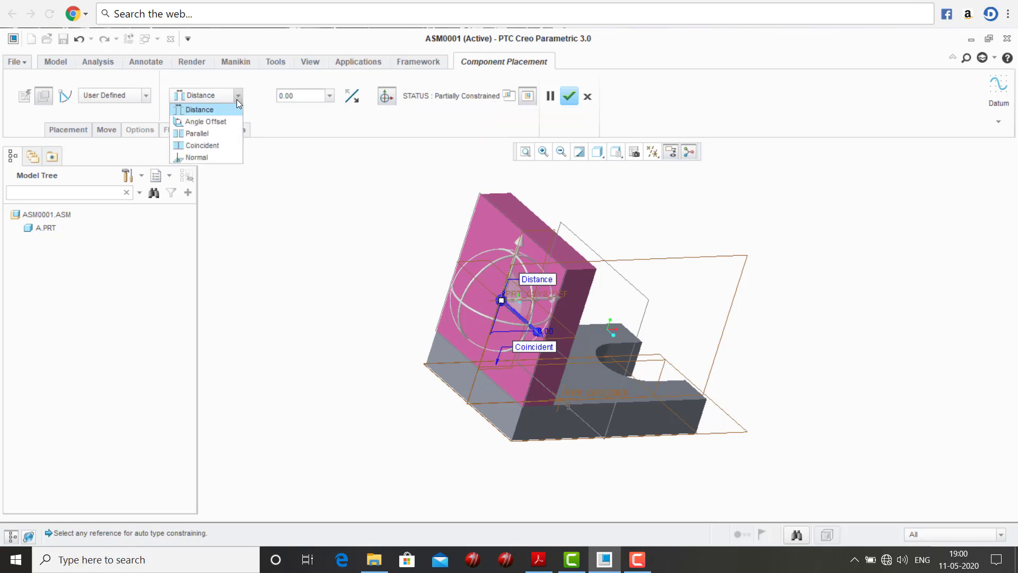
left_click(209, 144)
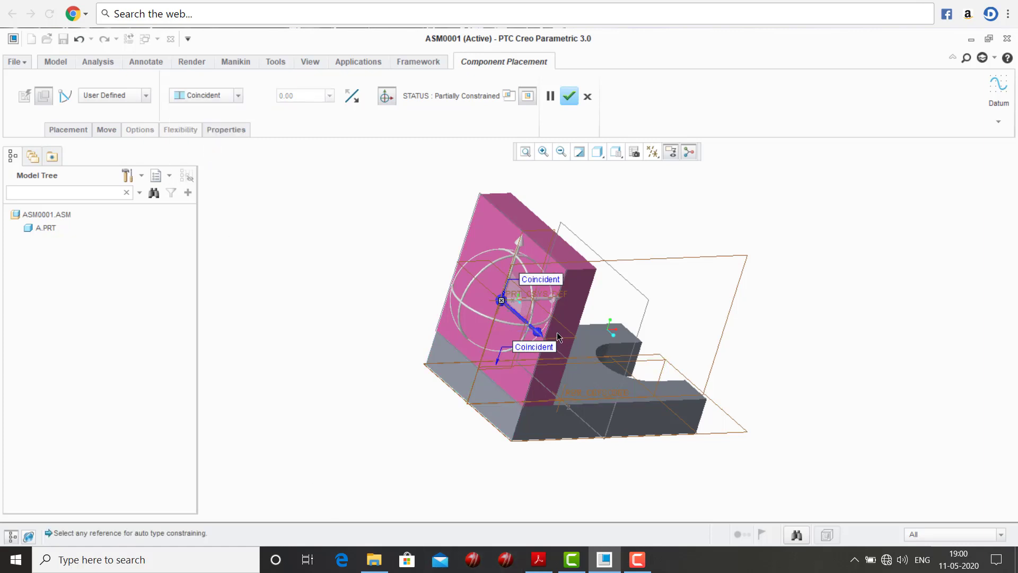
- Make b.prt's narrow side face coincident with the base plate's long side face and accept the placement
left_click(570, 311)
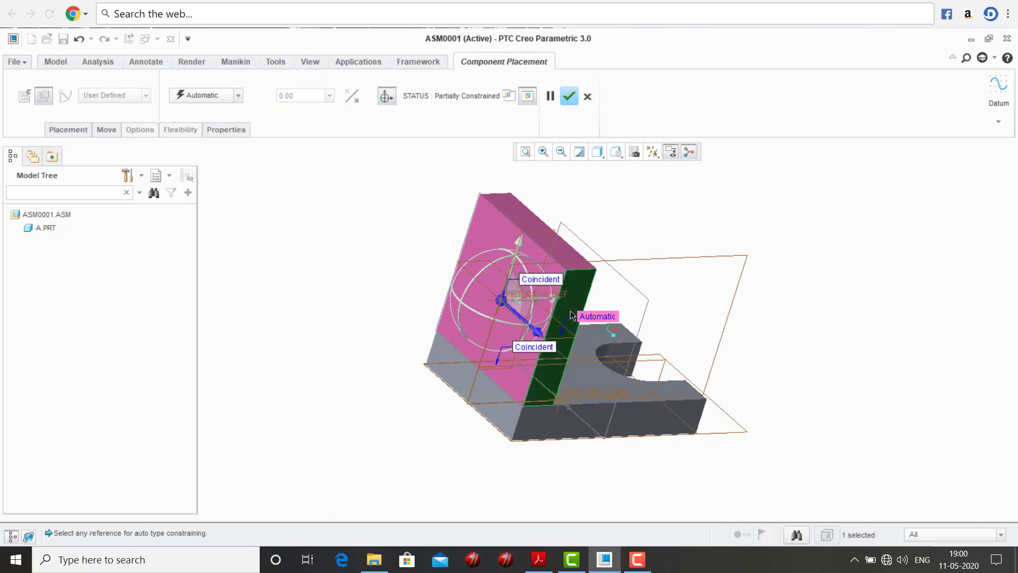
left_click(553, 423)
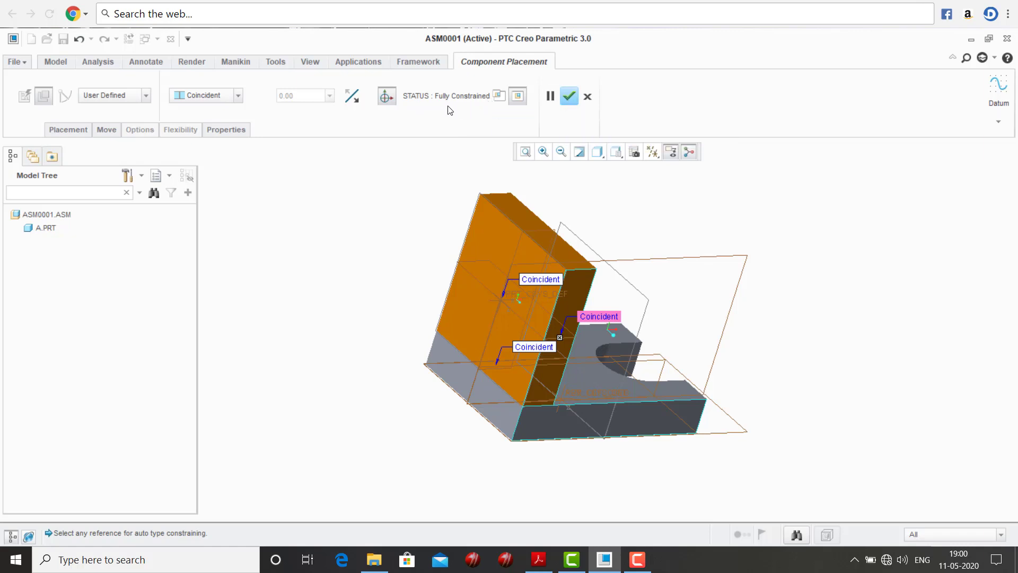
left_click(570, 96)
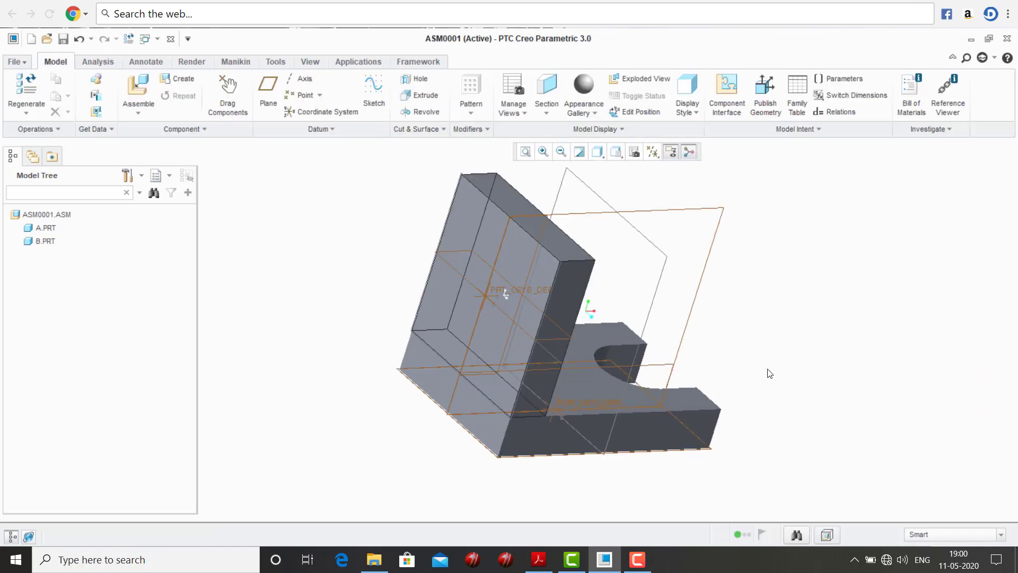
- Bring c.prt from the Desktop folder into the assembly
middle_click_drag(814, 391, 762, 399)
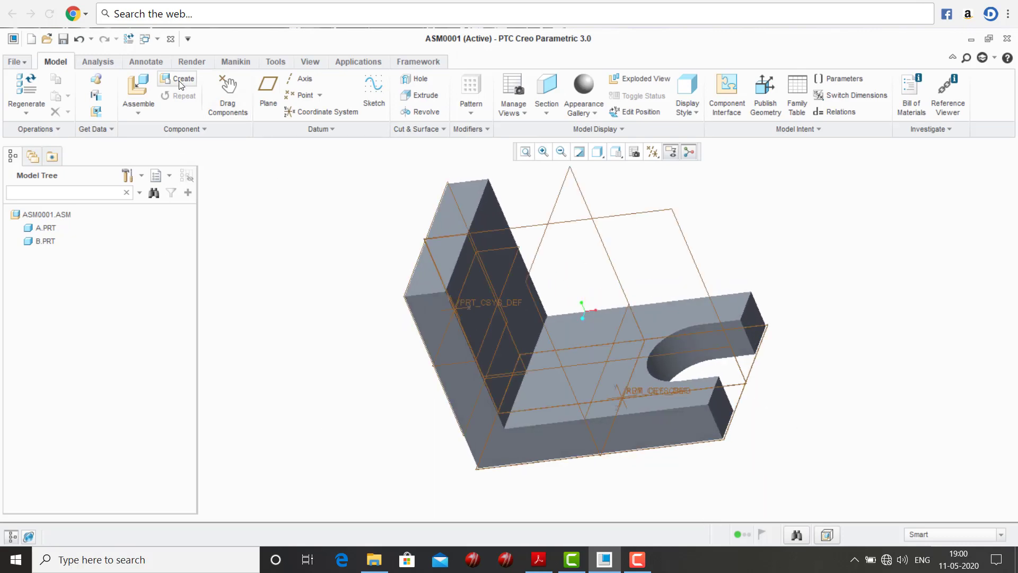
left_click(139, 87)
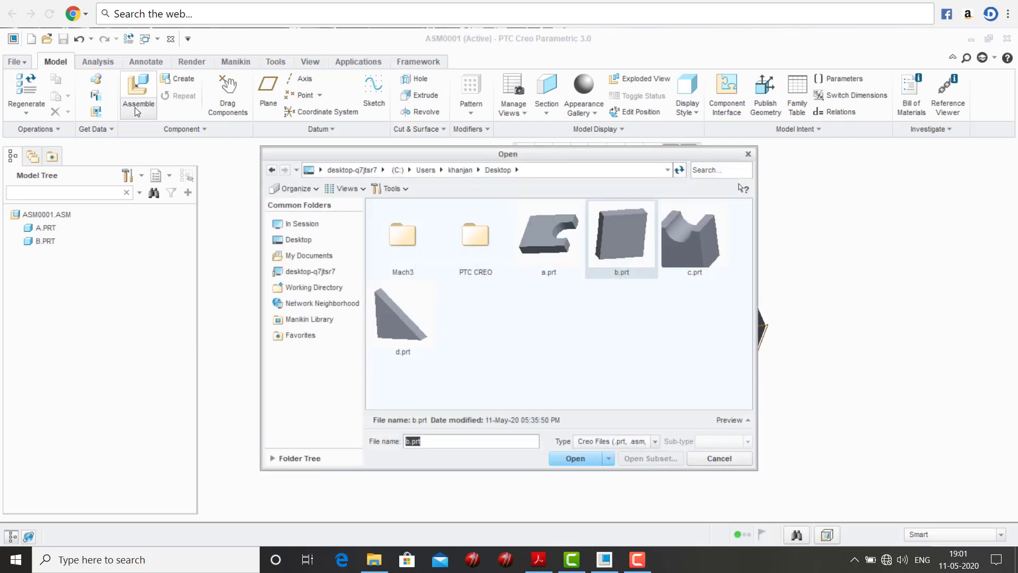
left_click(699, 246)
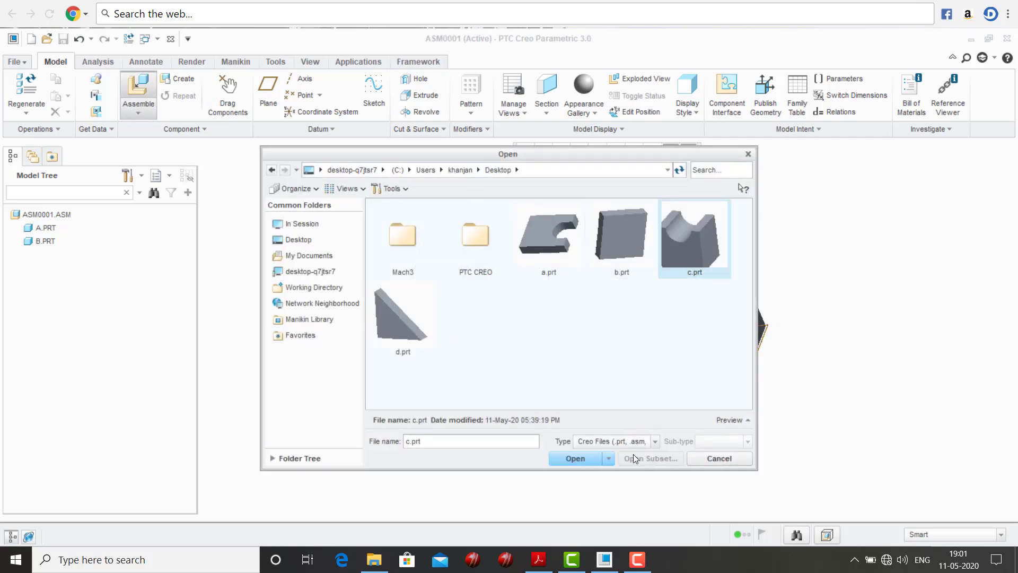
left_click(576, 458)
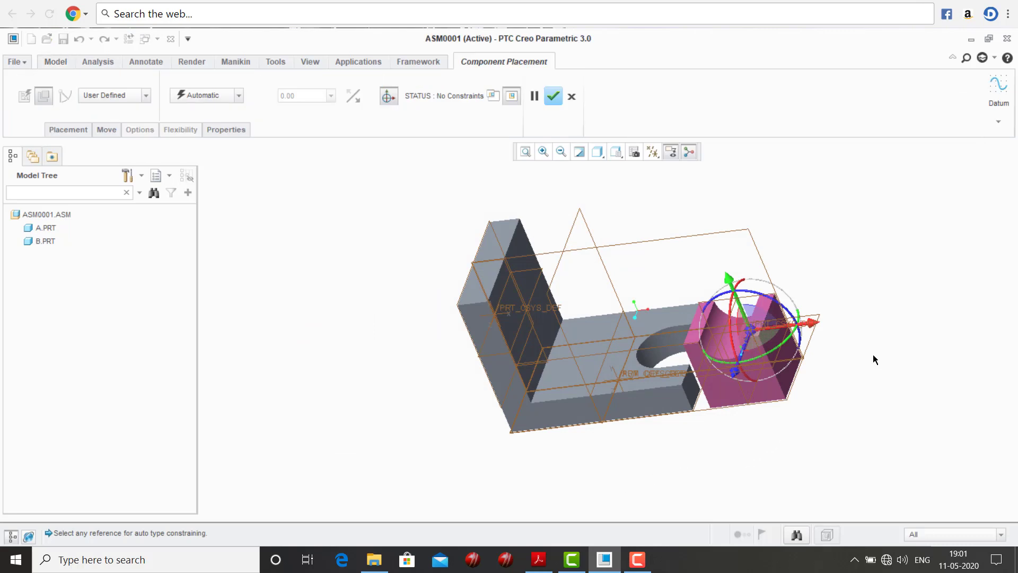
- Add a Coincident constraint between the base plate's top face and the flat bottom face of c.prt
left_click(239, 97)
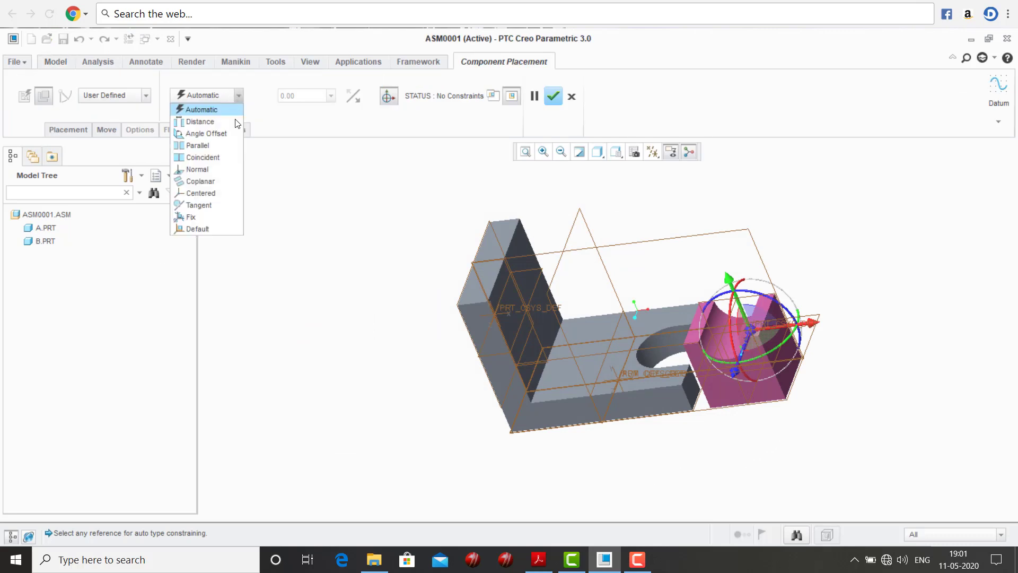
left_click(208, 157)
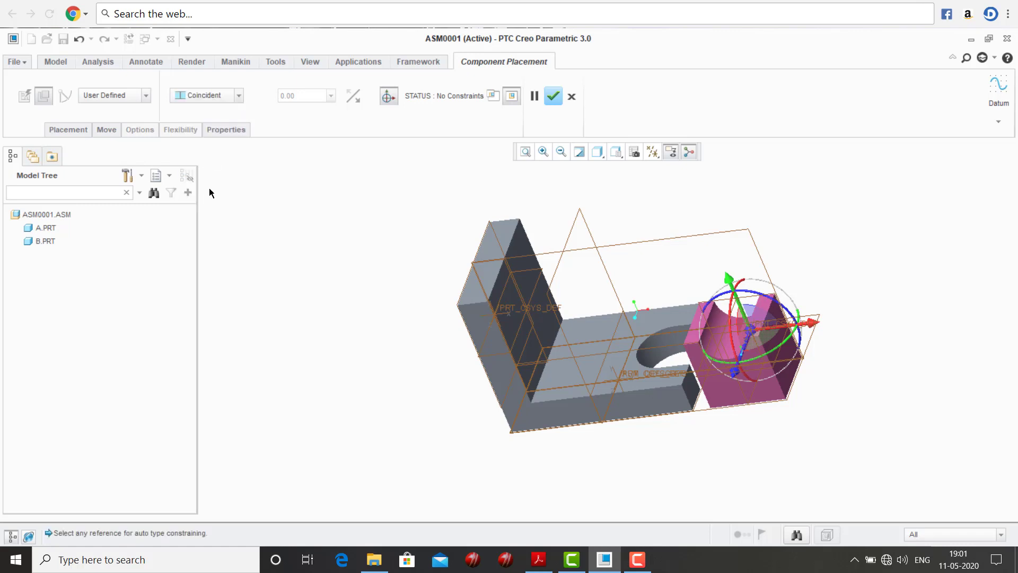
left_click(588, 326)
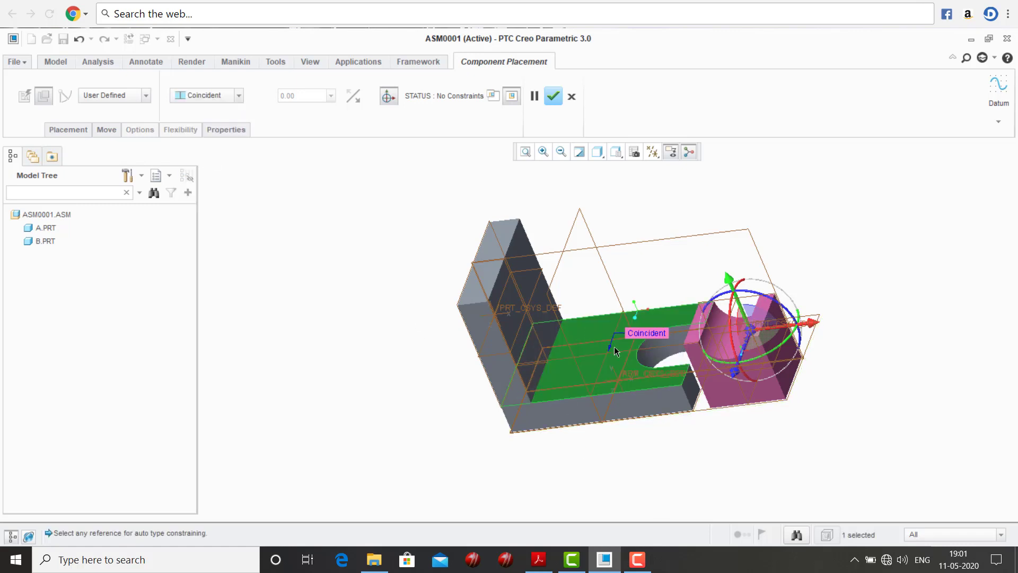
middle_click_drag(789, 429, 694, 417)
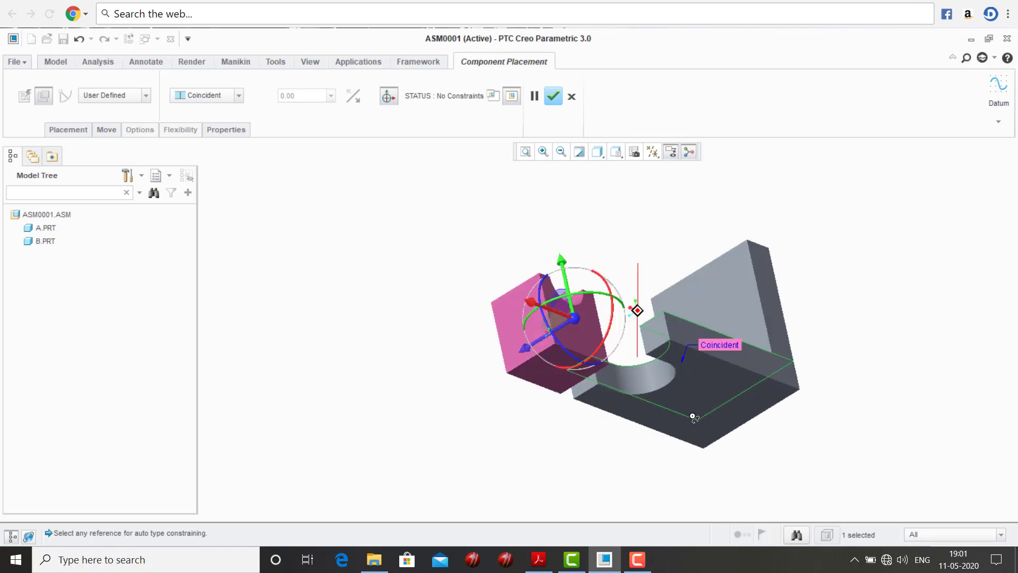
left_click(536, 370)
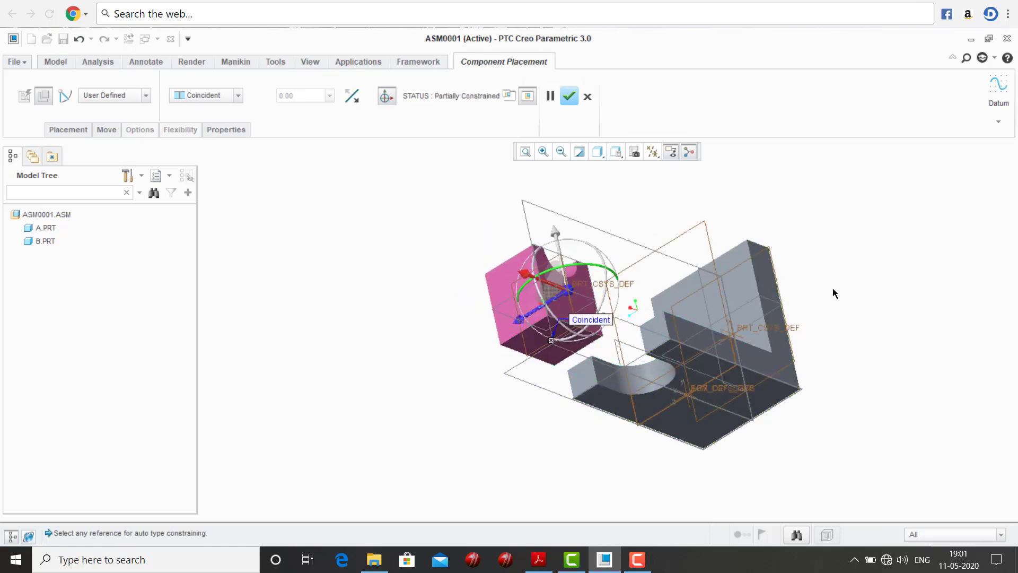
- Make c.prt's grooved end face coincident with the base plate's long side face
middle_click_drag(834, 293, 852, 320)
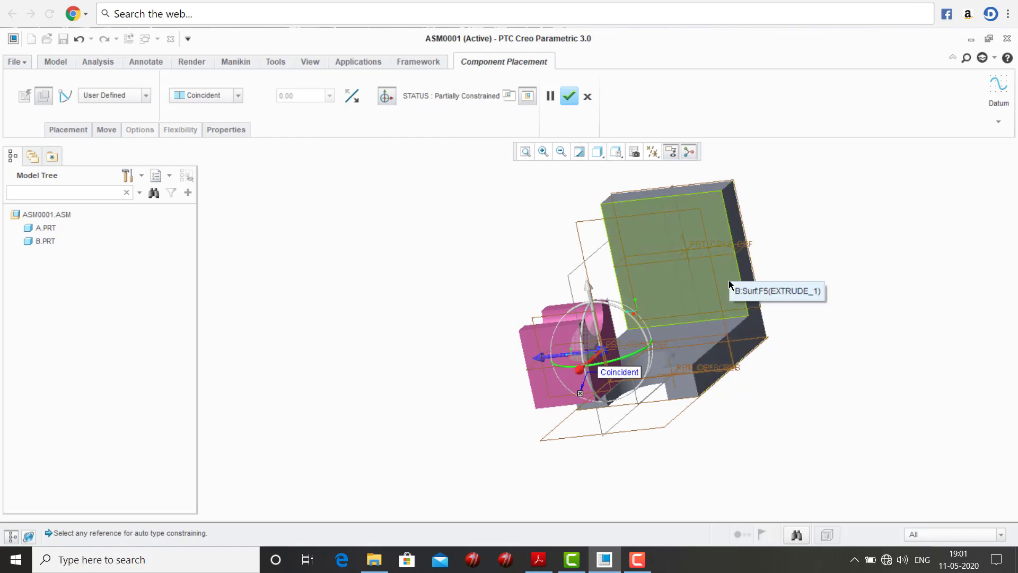
left_click(750, 339)
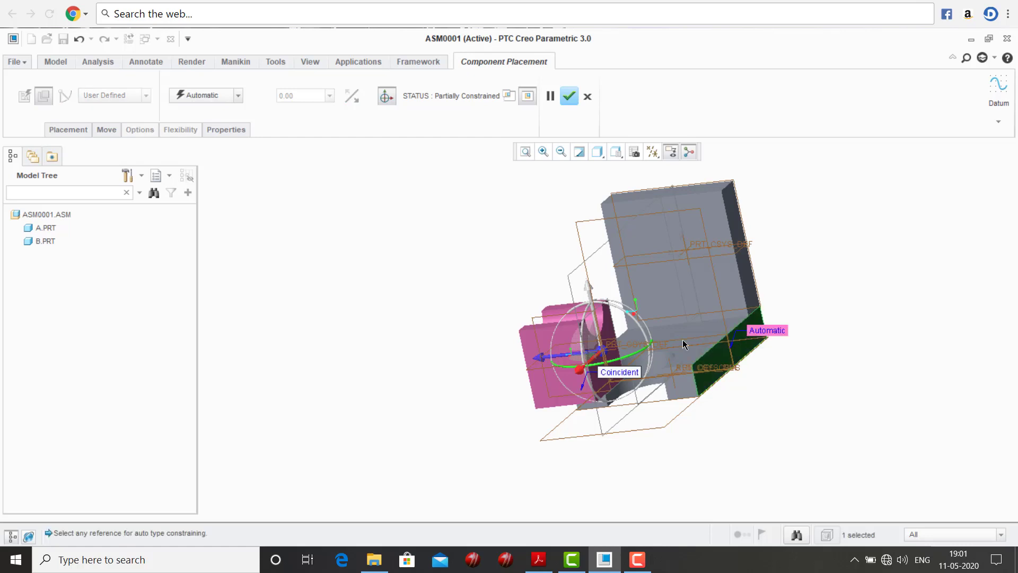
left_click(608, 332)
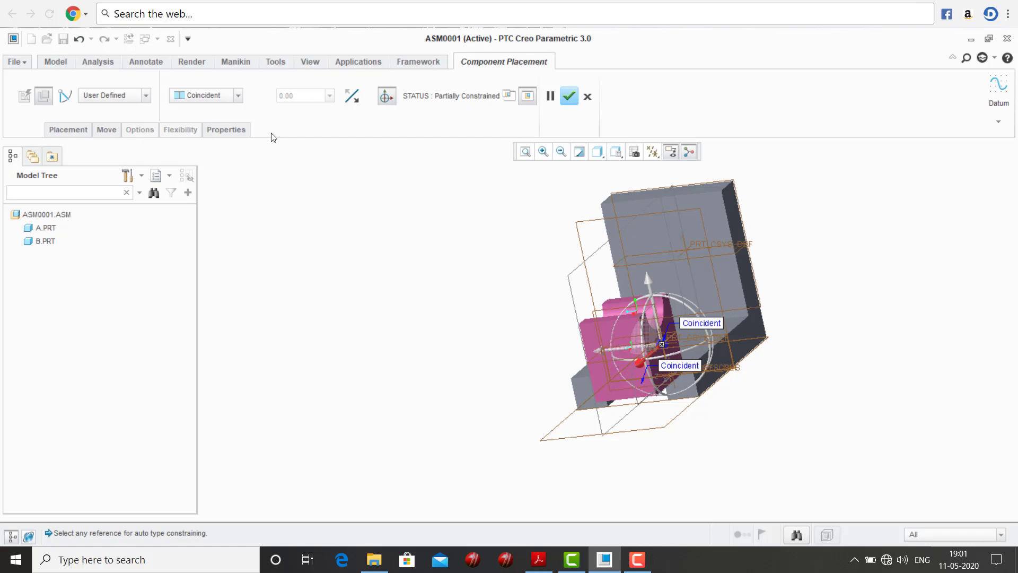
- Constrain c.prt's plain side face to b.prt's large inner face at distance 0 and accept the placement
left_click(712, 210)
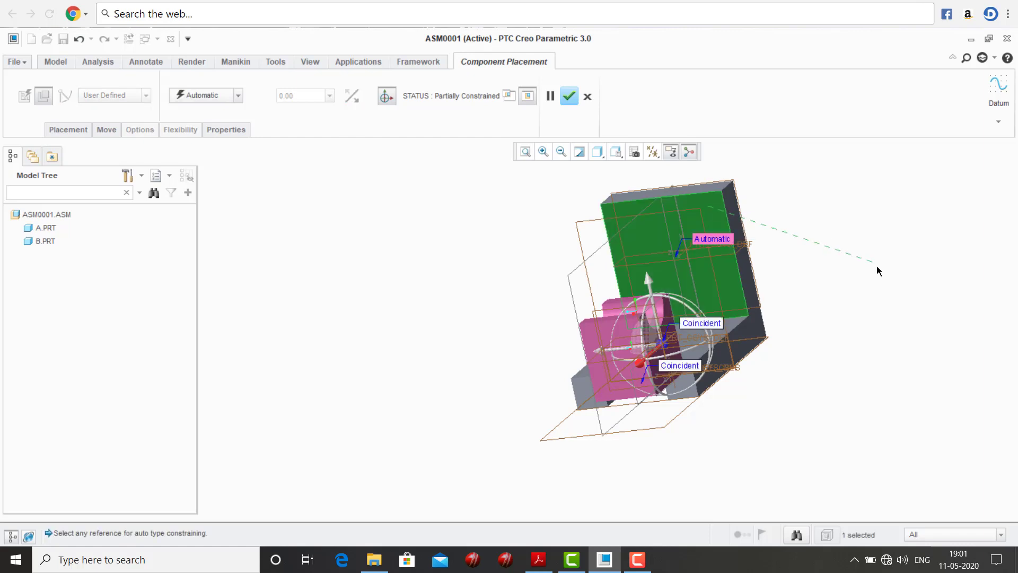
middle_click_drag(877, 272, 819, 318)
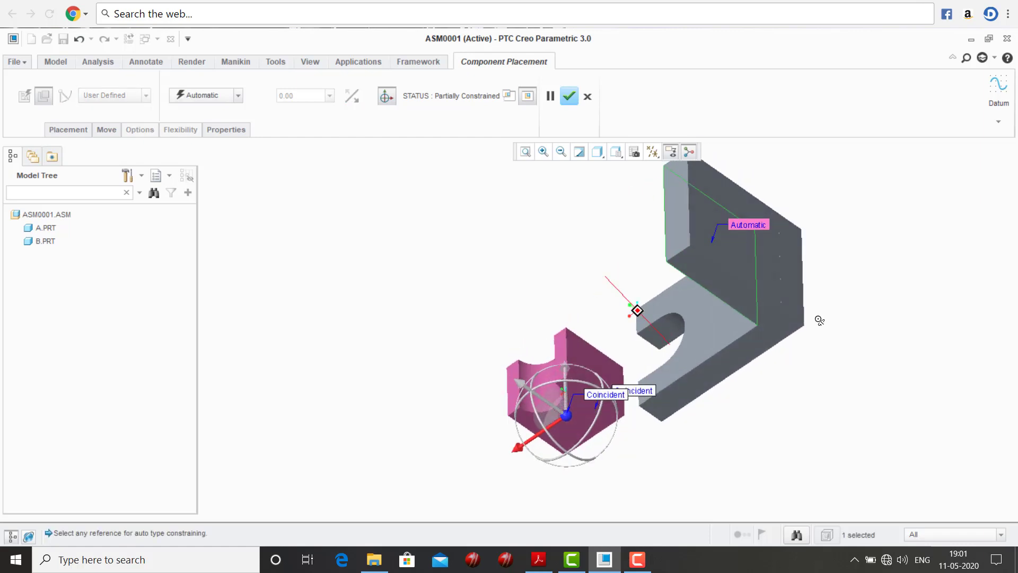
left_click(578, 342)
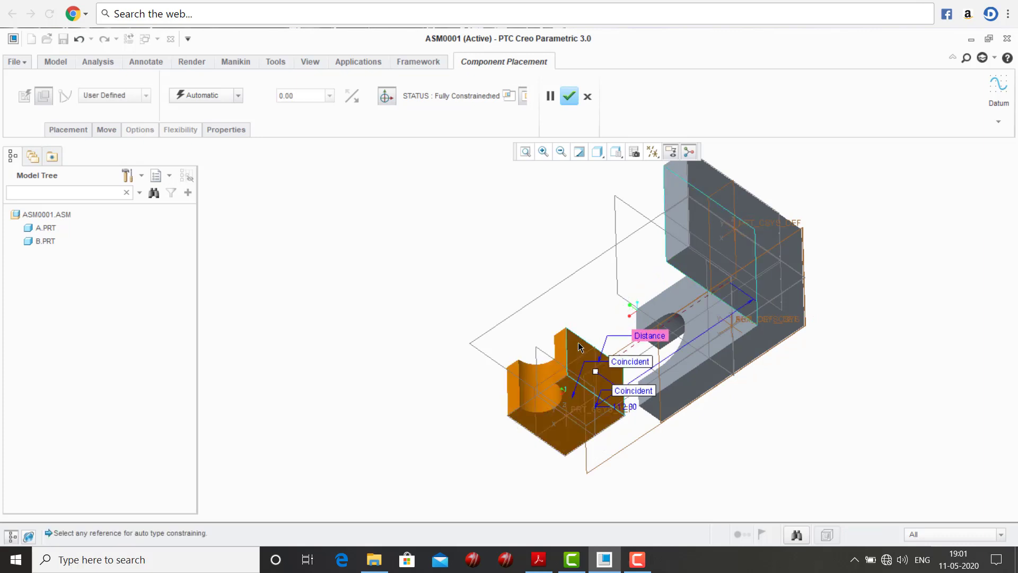
double_click(308, 95)
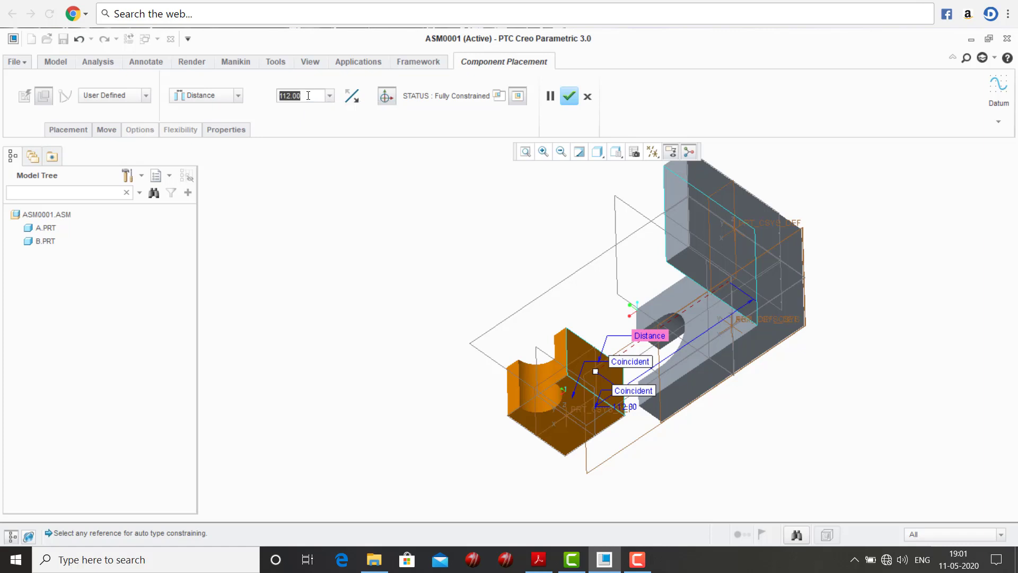
type("0")
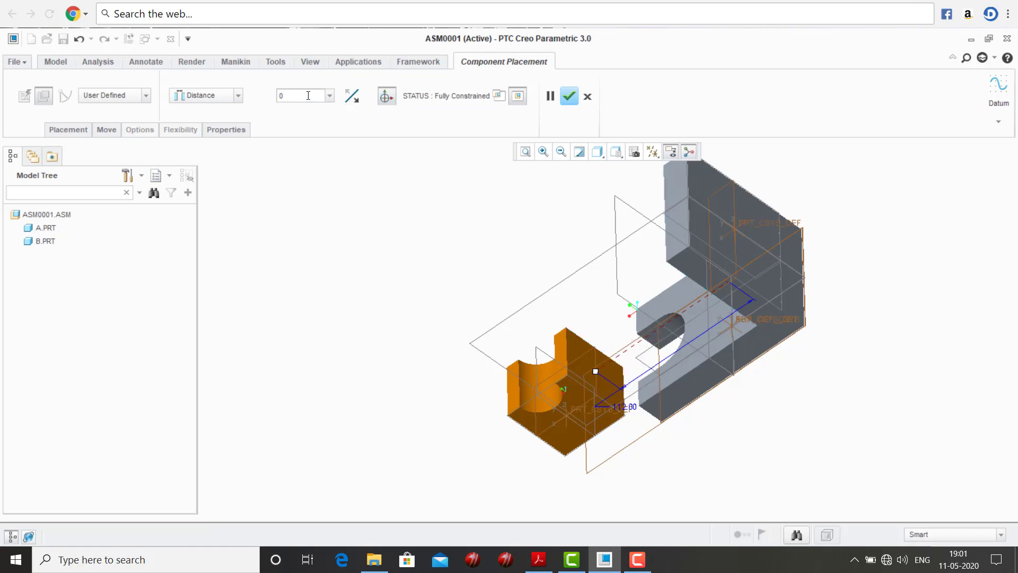
key("Return")
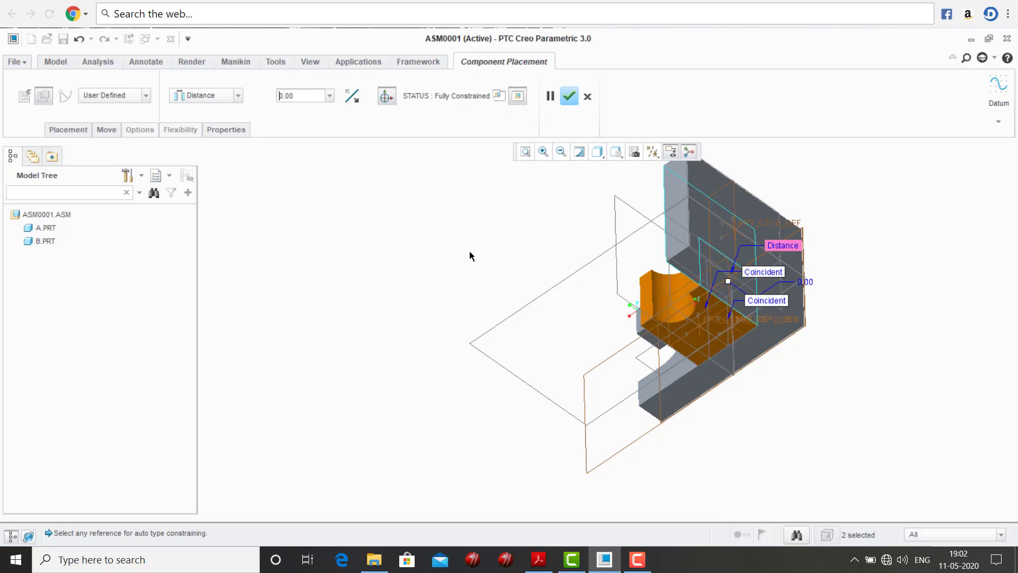
left_click(568, 97)
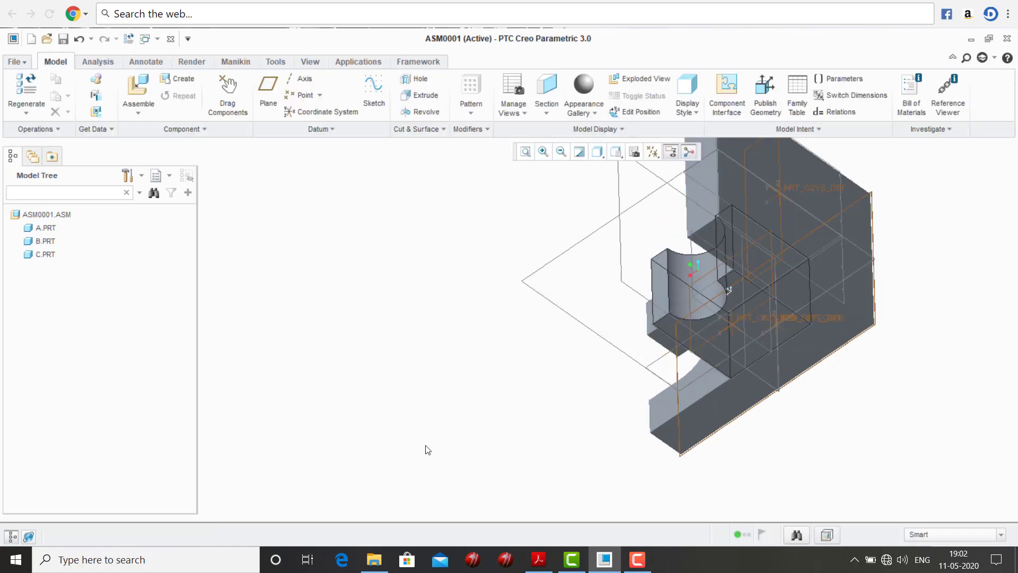
- Return the assembly view to its standard 3D orientation
middle_click_drag(552, 436, 650, 445)
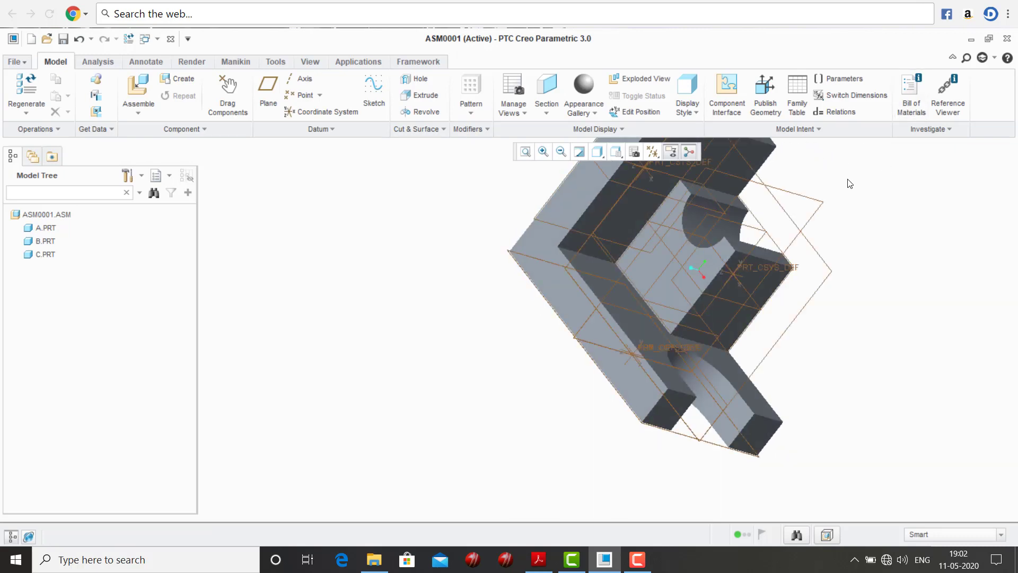
left_click(656, 181)
left_click(601, 158)
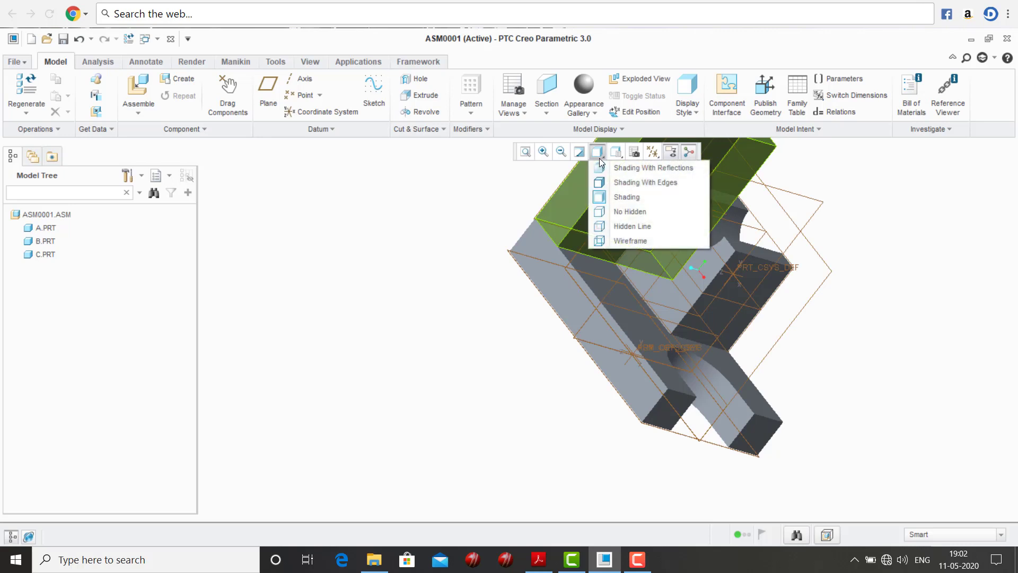
left_click(616, 153)
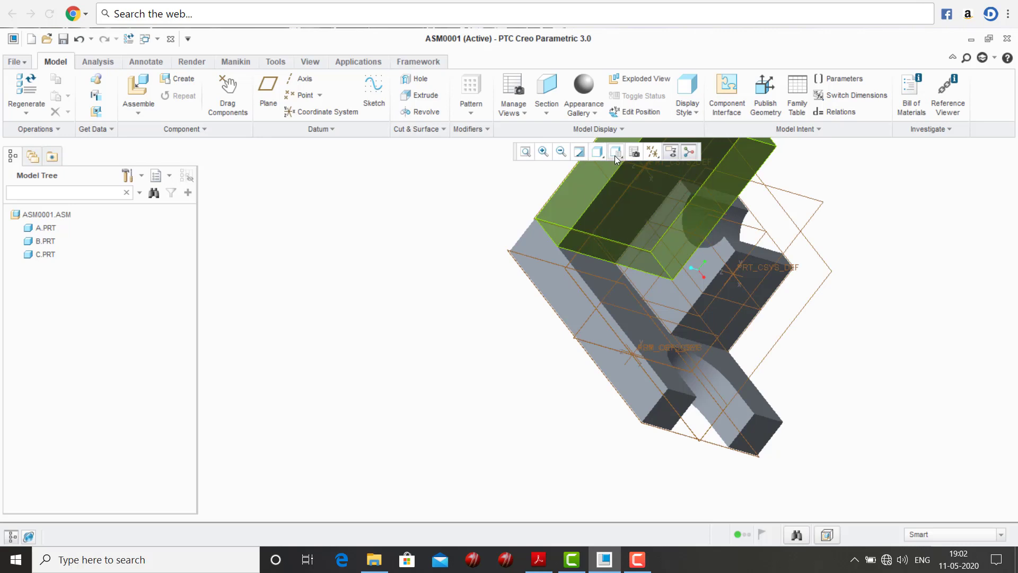
left_click(616, 152)
left_click(637, 164)
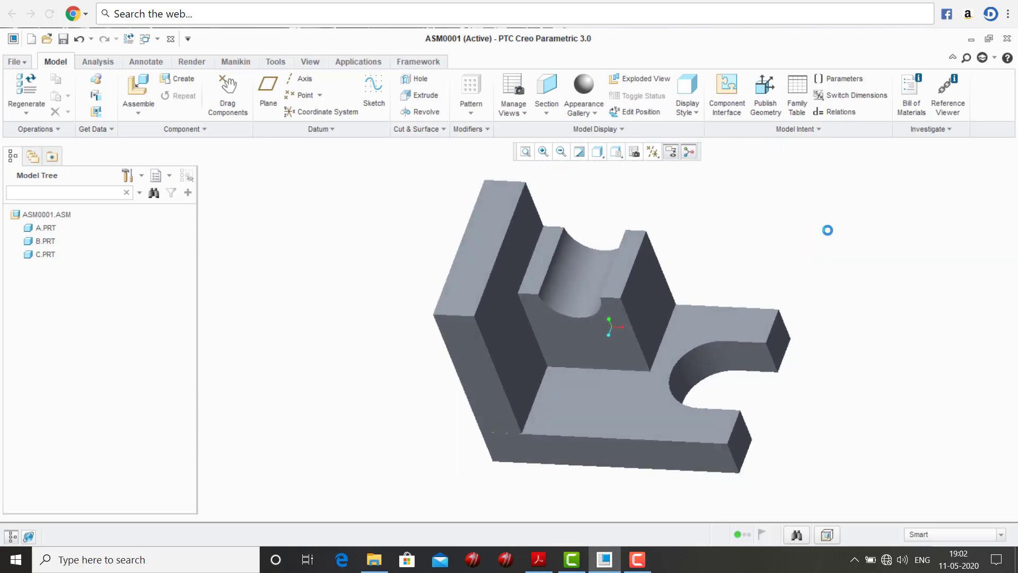
- Bring d.prt from the Desktop folder into the assembly
left_click(142, 90)
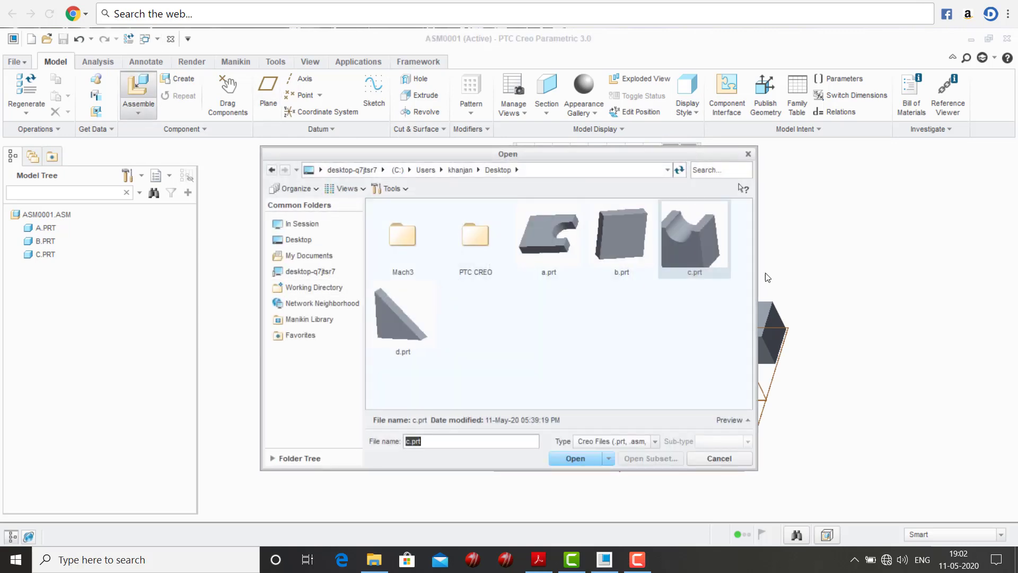
left_click(399, 336)
left_click(576, 458)
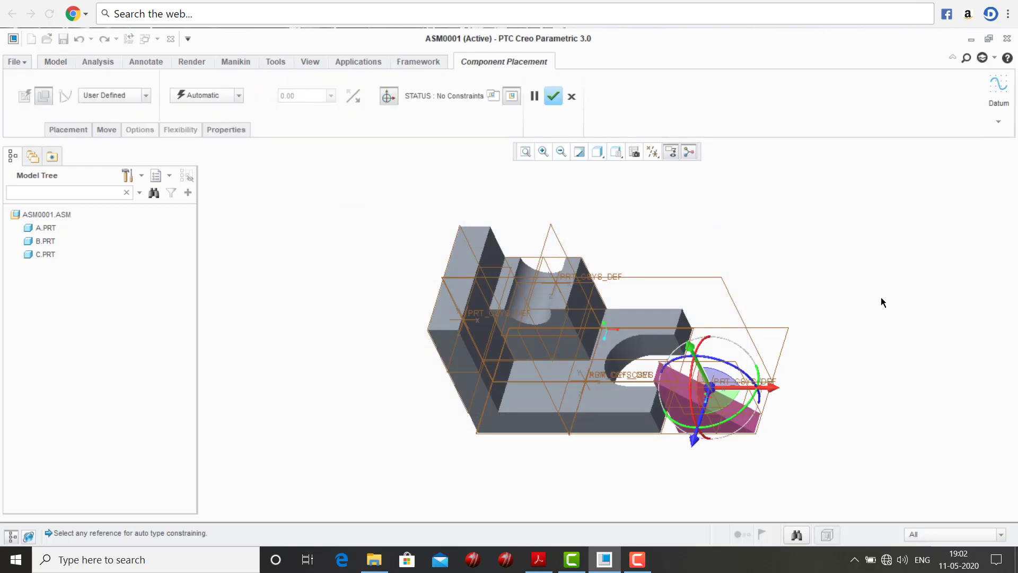
- Add a Coincident constraint between the base plate's top face and the bottom face of d.prt
left_click(237, 97)
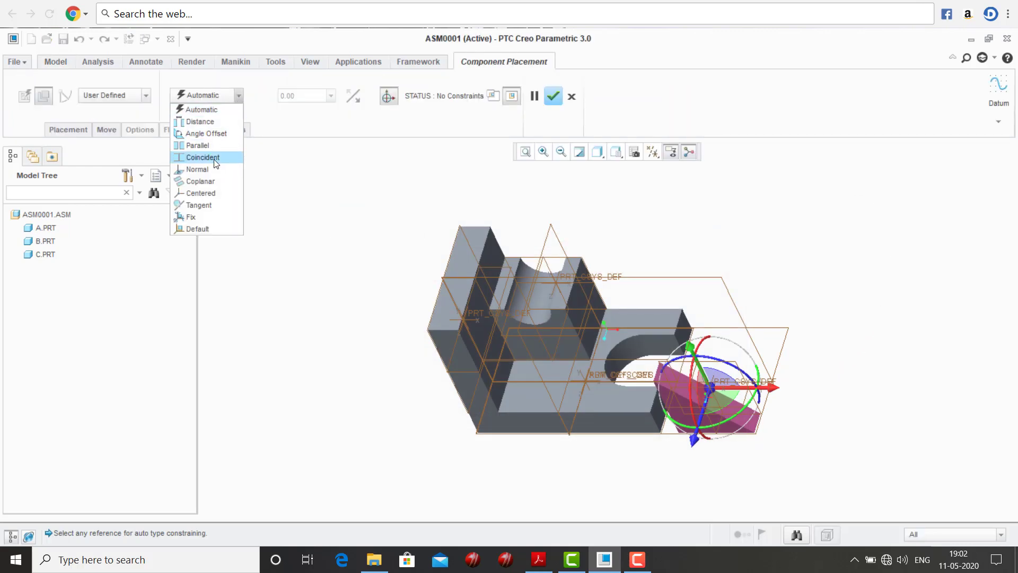
left_click(214, 159)
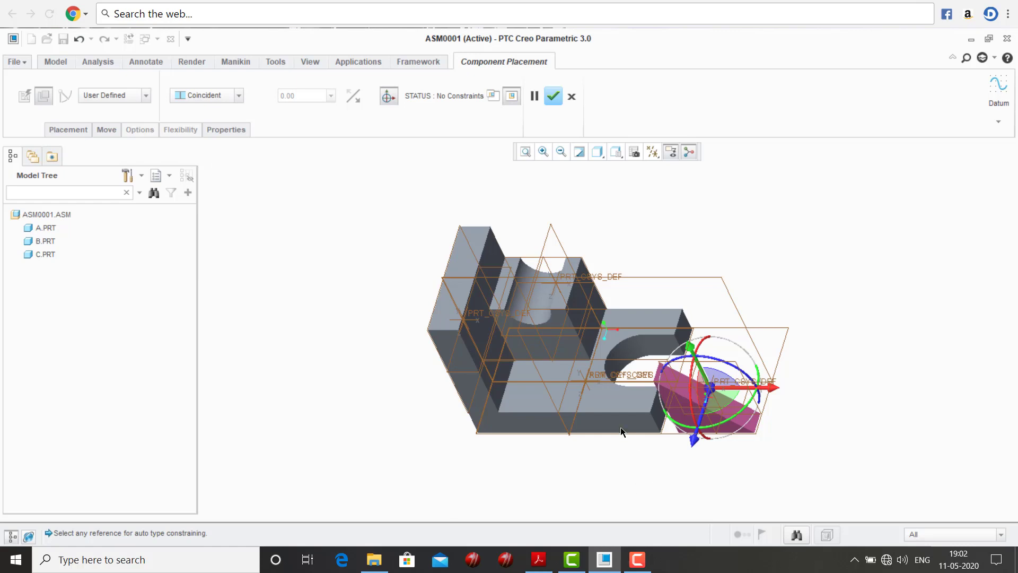
left_click(608, 403)
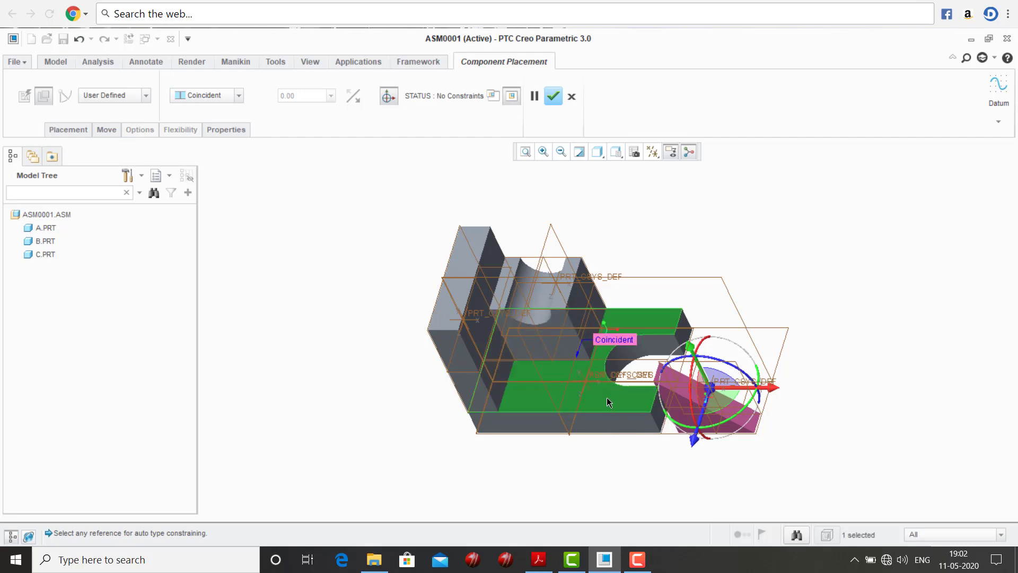
middle_click_drag(785, 461, 695, 441)
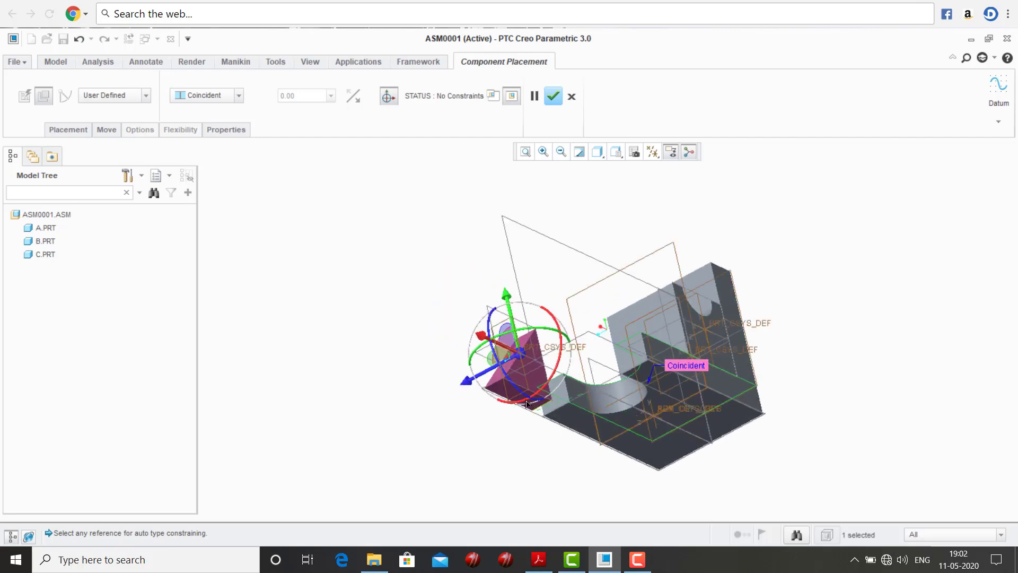
left_click(499, 392)
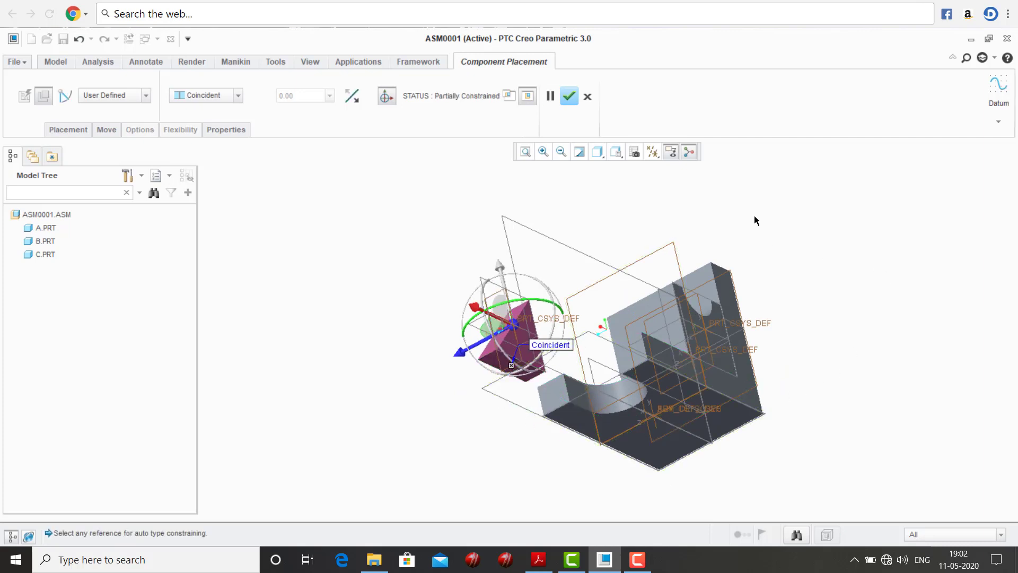
- Align d.prt's triangular side face with the base plate's long side face at distance 0
middle_click_drag(756, 223, 762, 243)
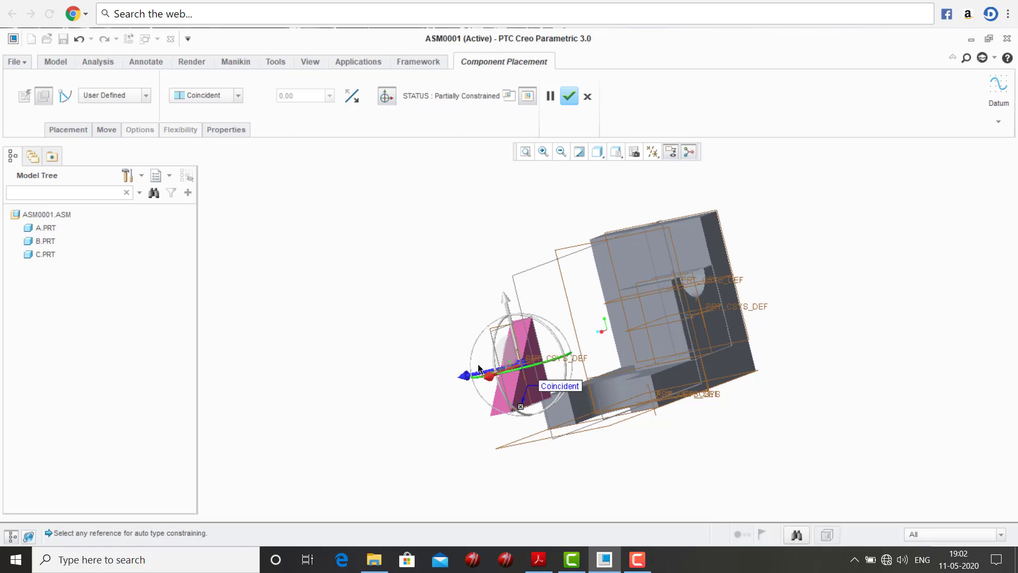
left_click(534, 347)
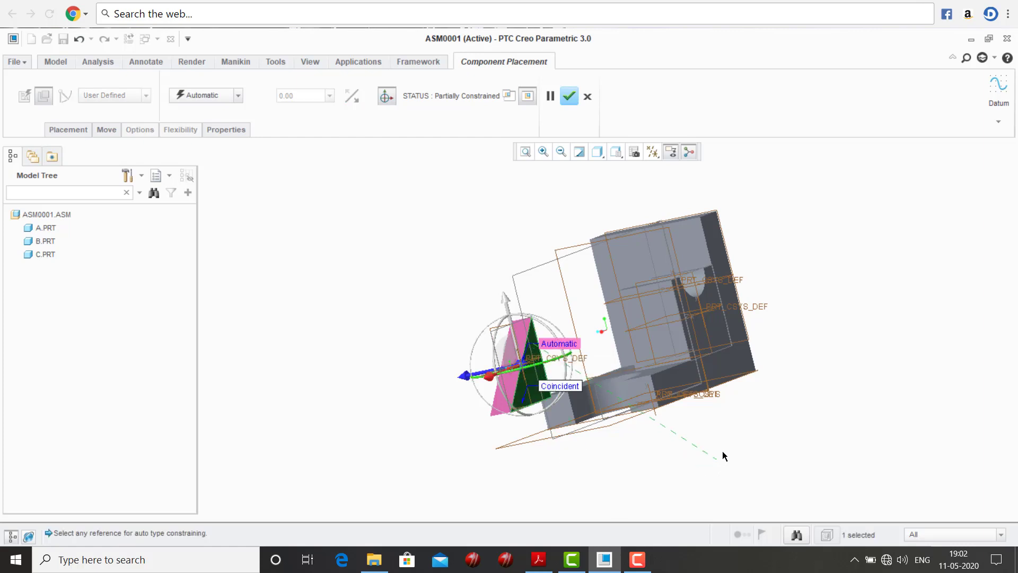
left_click(674, 385)
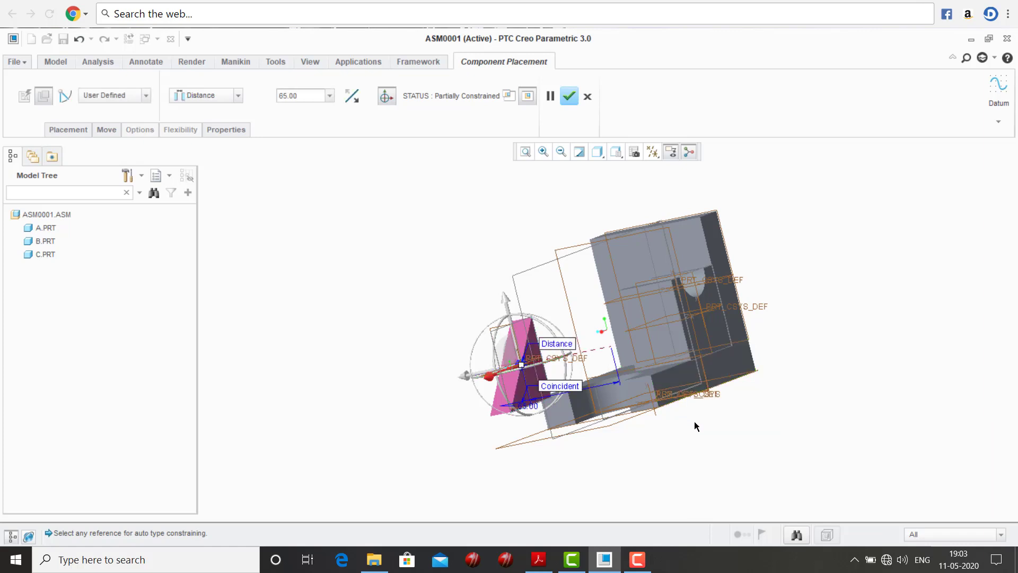
double_click(310, 95)
type("0")
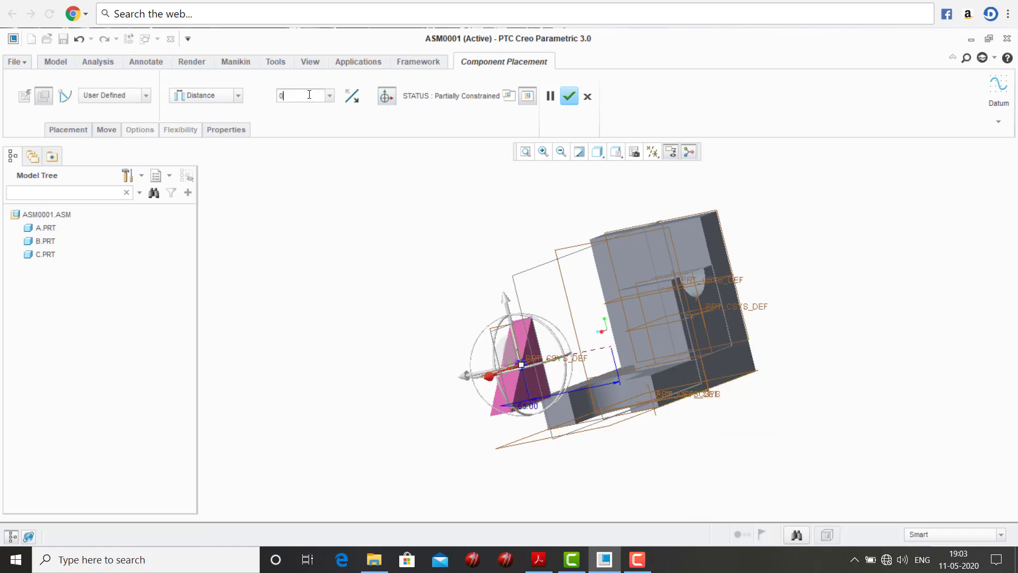
key("Return")
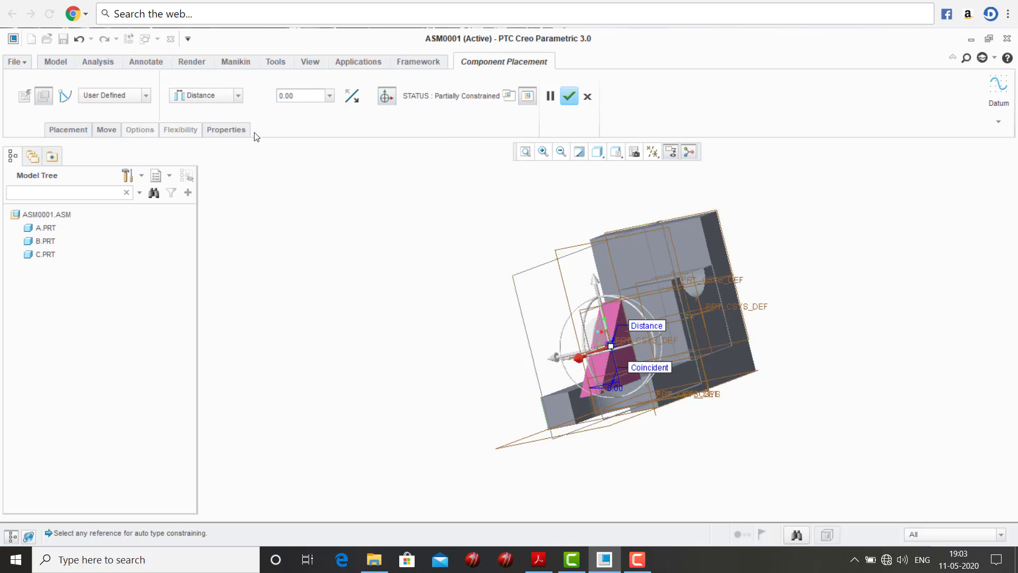
- Change the constraint between d.prt's triangular side face and the base plate's long side face to Coincident
left_click(238, 96)
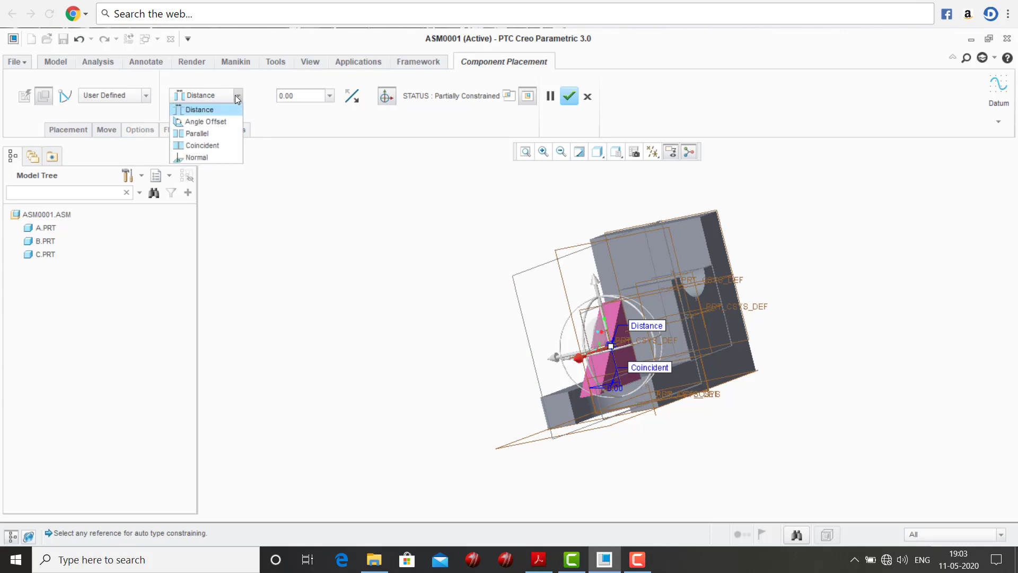
left_click(214, 144)
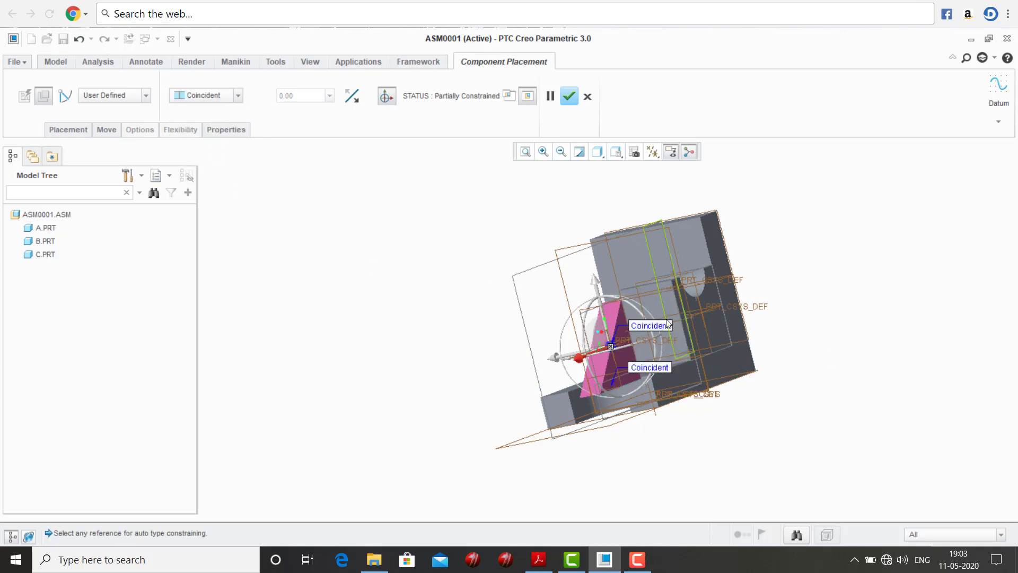
left_click(735, 366)
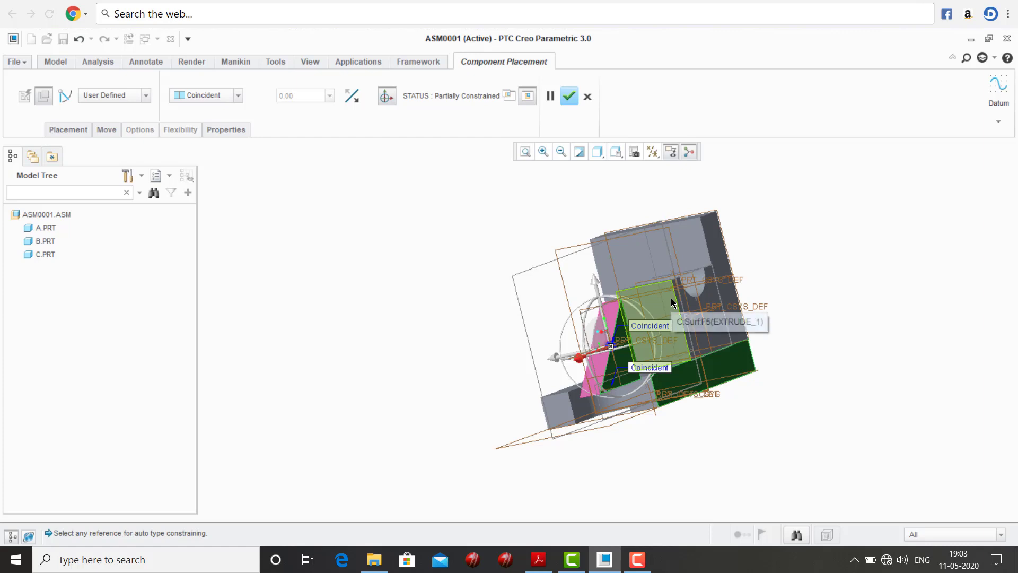
- Constrain d.prt's vertical rectangular face against the facing side of c.prt at distance 0 and finish the component's placement
left_click(671, 303)
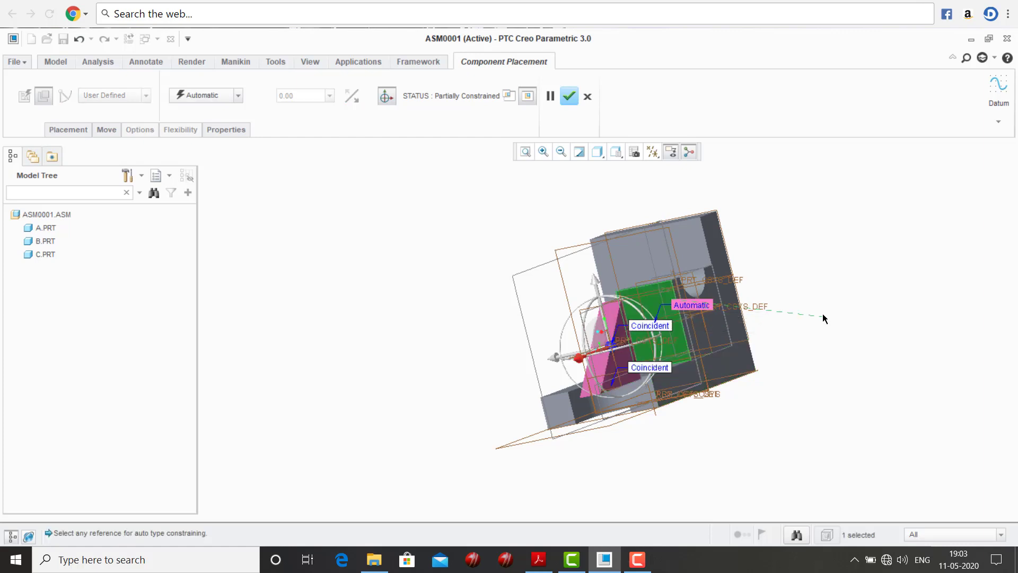
middle_click_drag(827, 317, 761, 360)
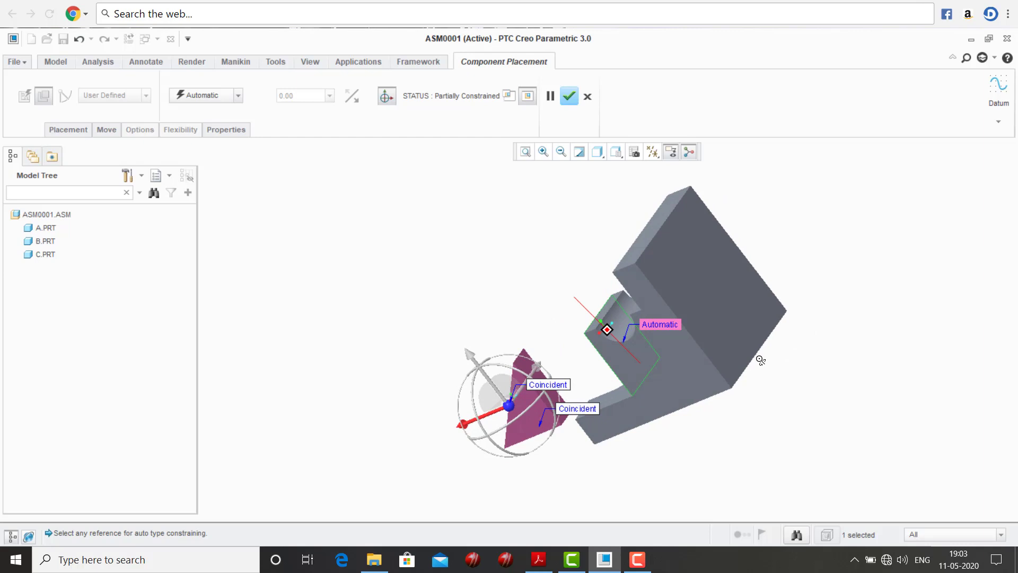
left_click(527, 370)
double_click(315, 96)
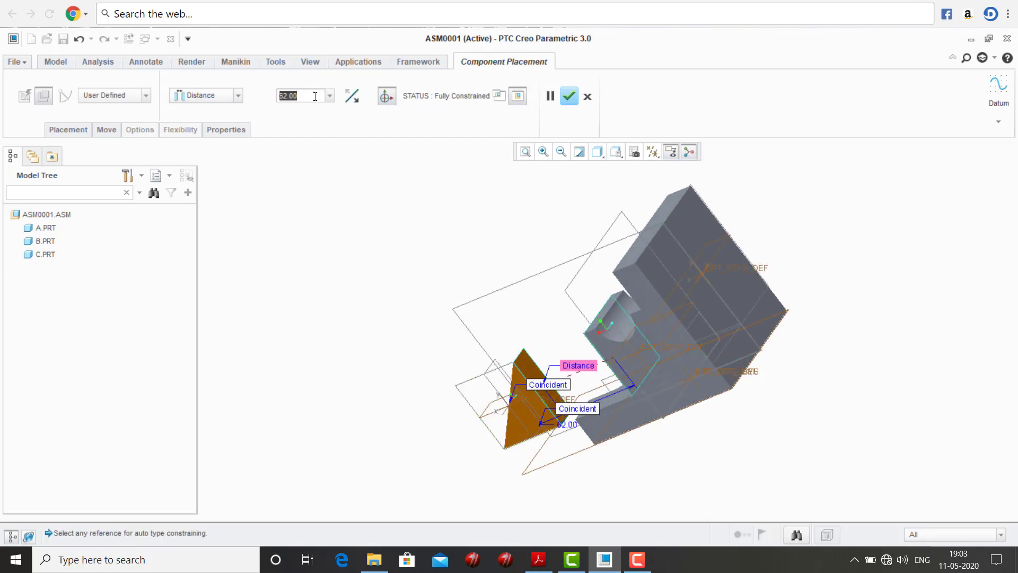
type("0")
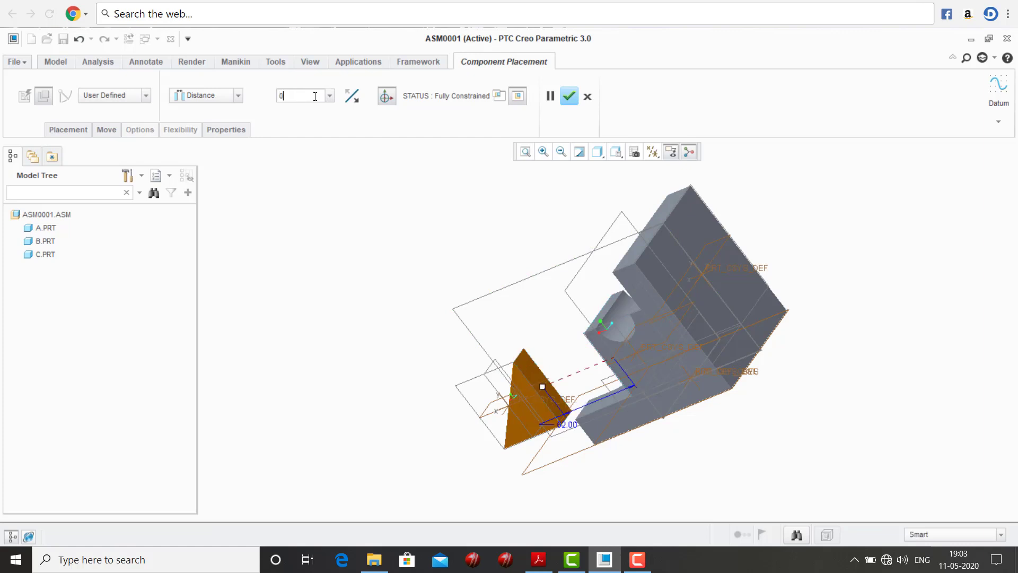
key("Return")
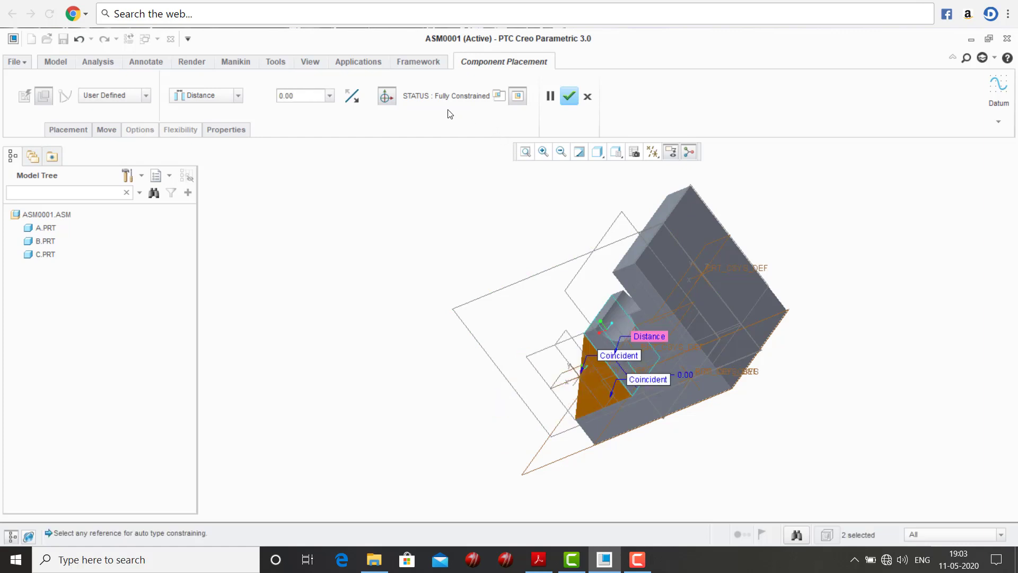
left_click(567, 97)
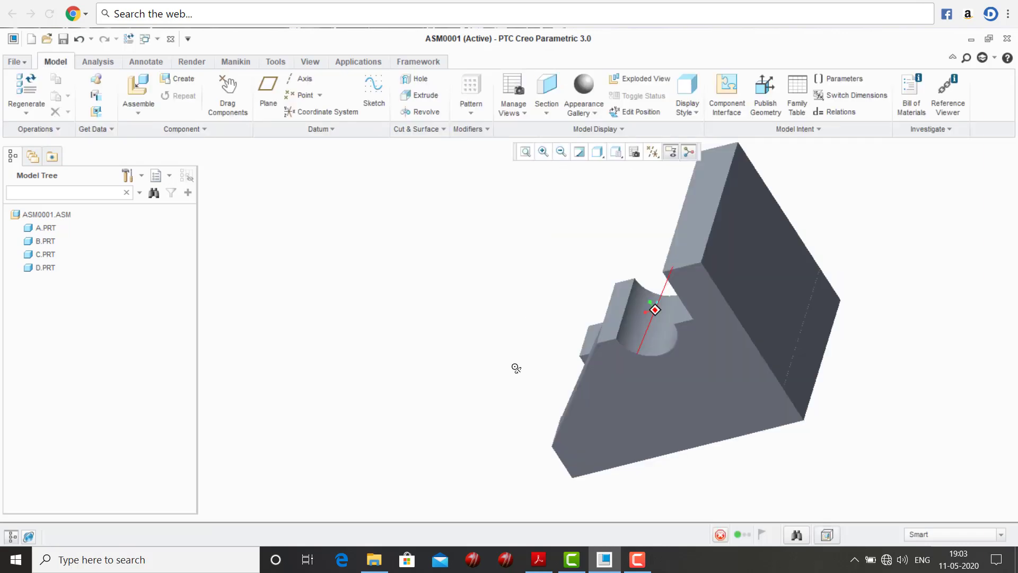
- Inspect the assembled parts from another angle and return the view to Standard Orientation
middle_click_drag(516, 368, 609, 446)
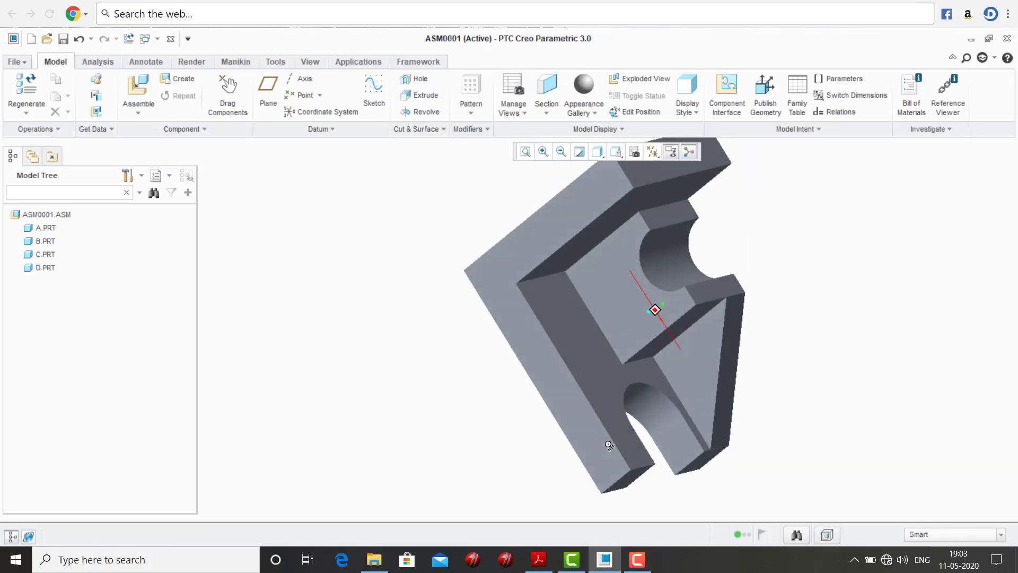
left_click(616, 152)
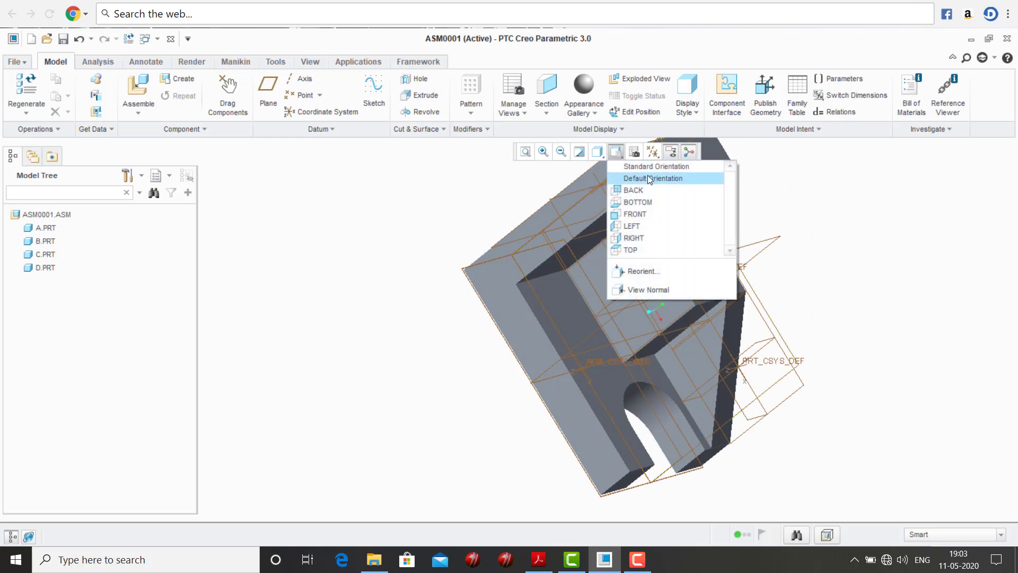
left_click(651, 164)
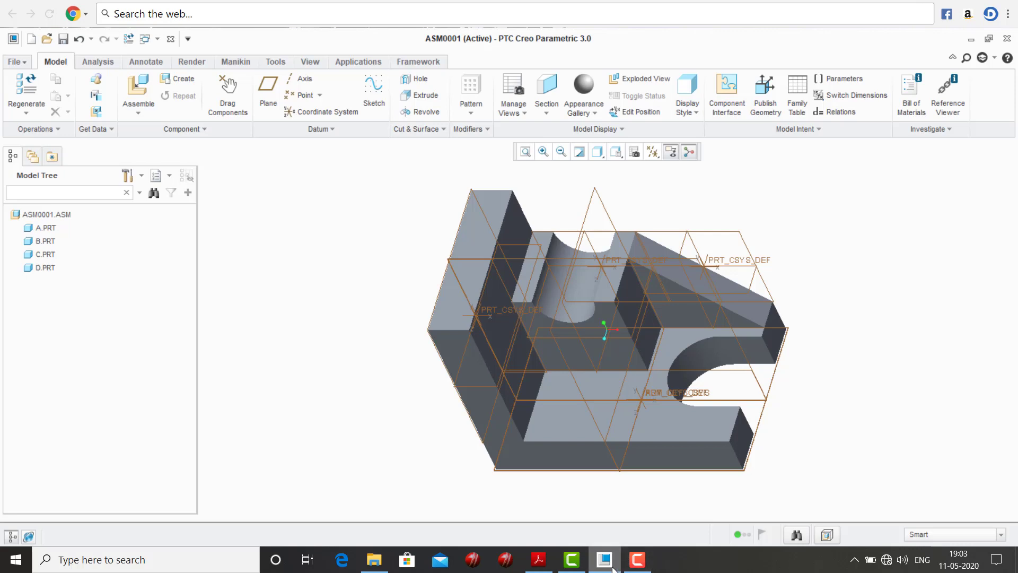
mouse_move(608, 568)
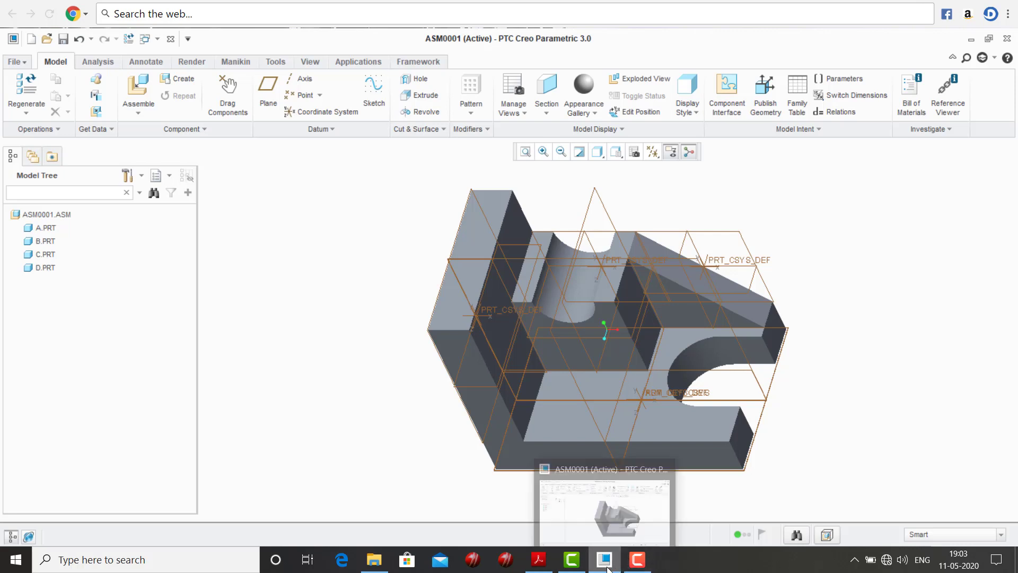